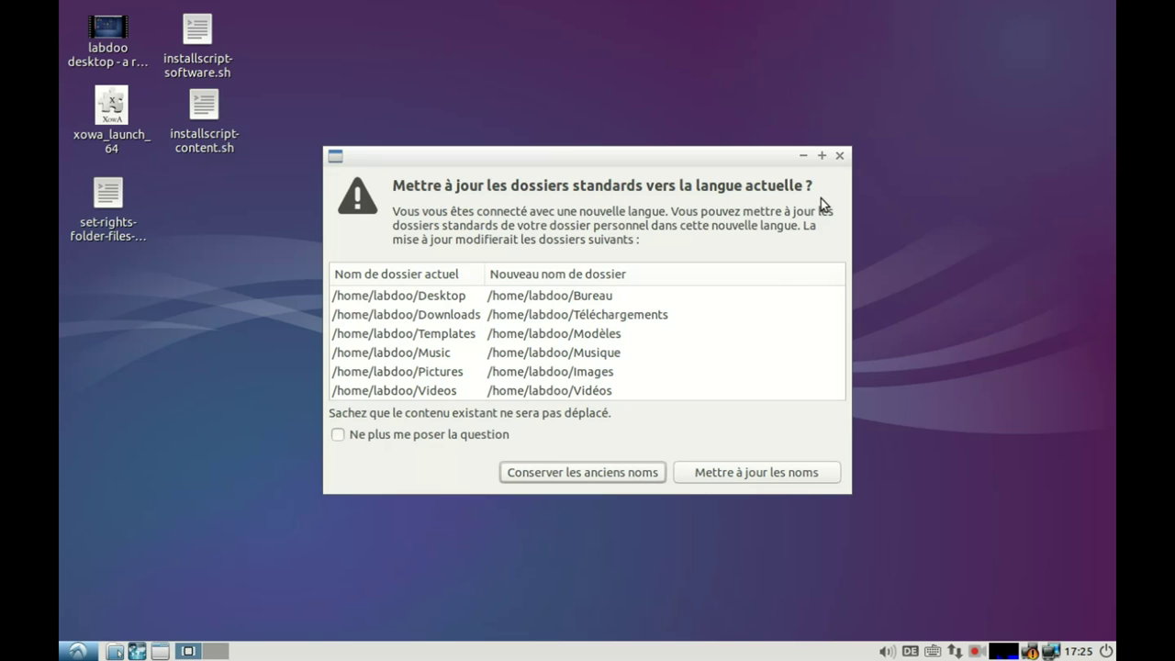
Dismiss the prompt to rename standard folders and stop the screen recording.
click(839, 156)
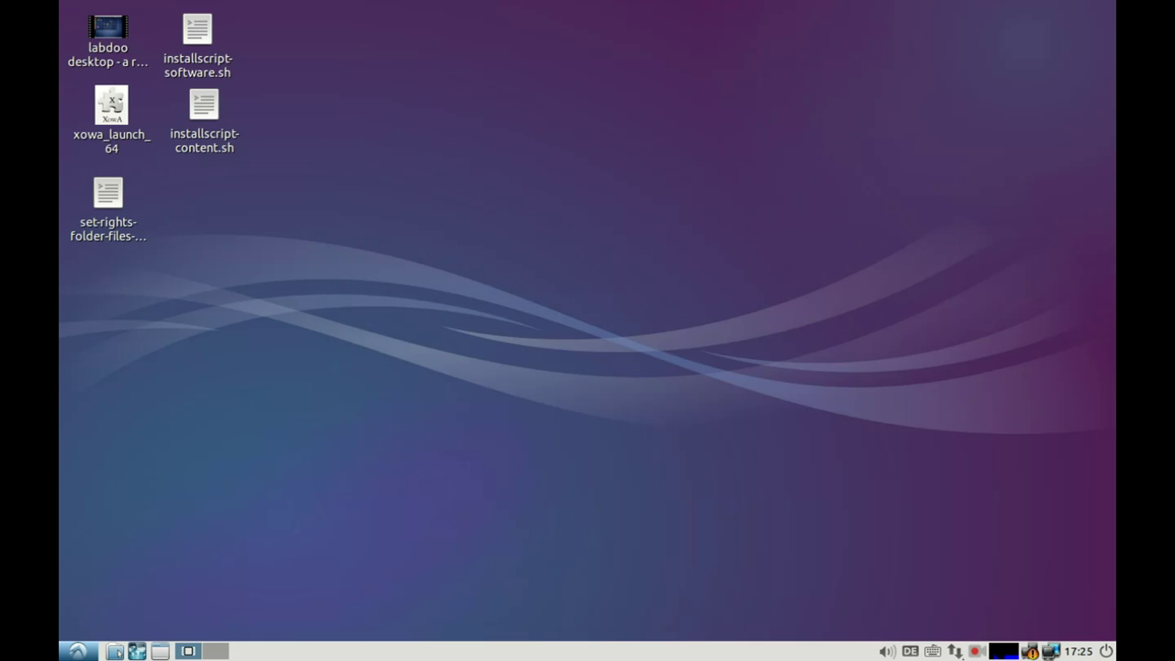
click(975, 650)
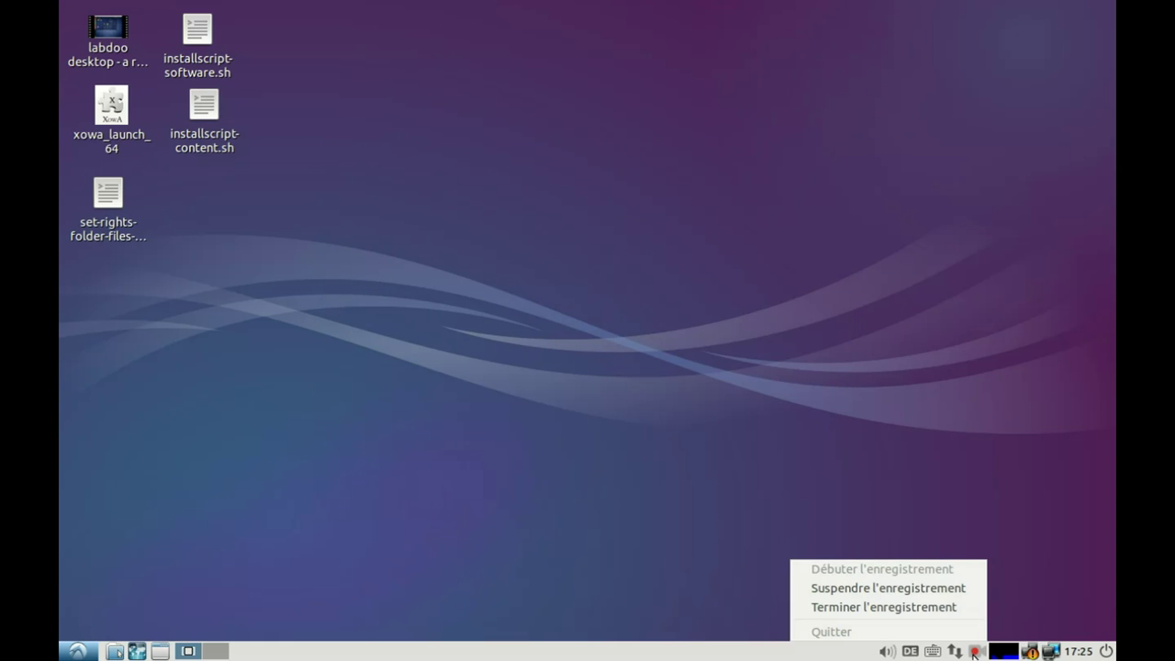
click(939, 608)
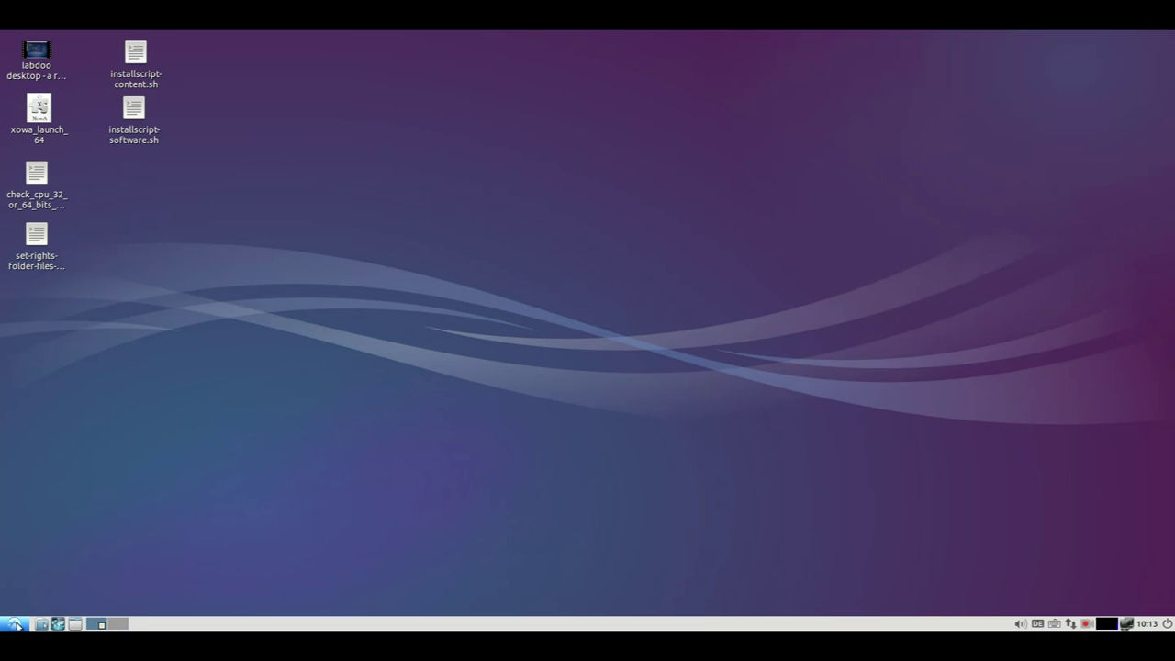
Launch Language Support from the Preferences menu.
click(16, 624)
mouse_move(74, 571)
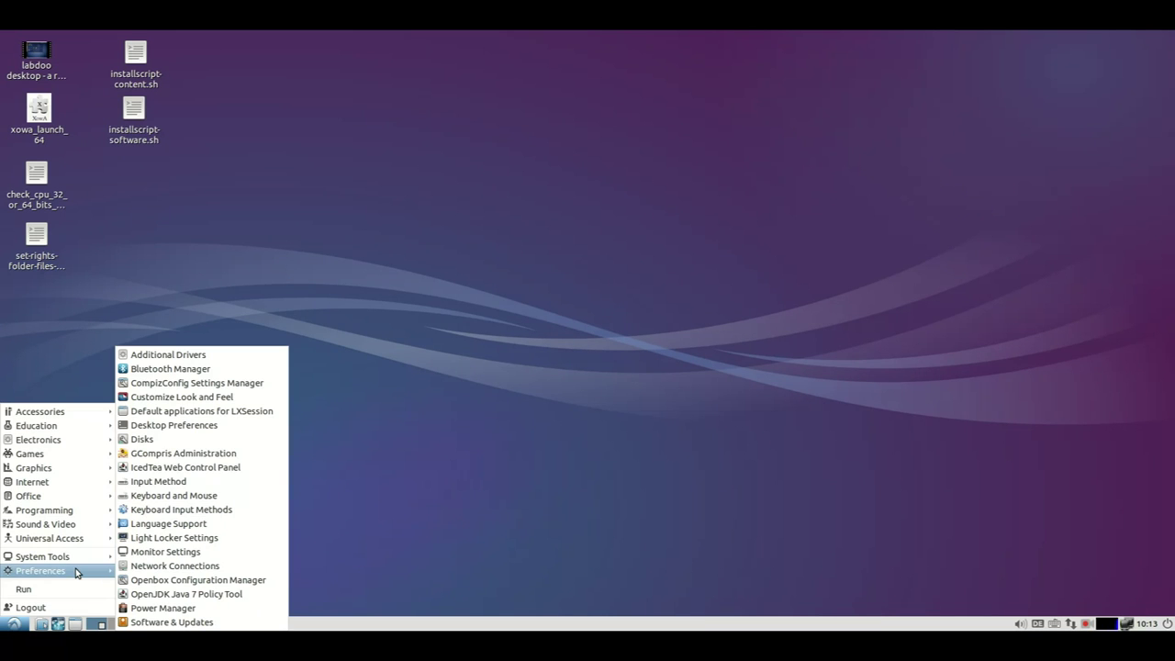
click(184, 526)
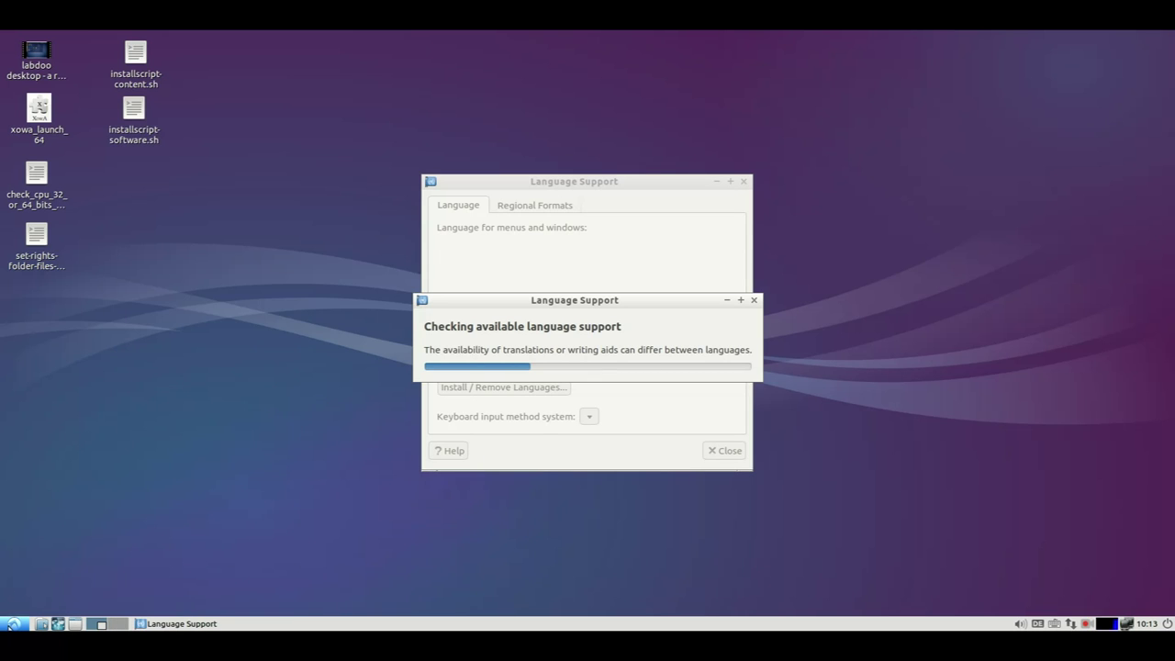
Open Additional Drivers in Software & Updates and move that window to the top right.
click(12, 624)
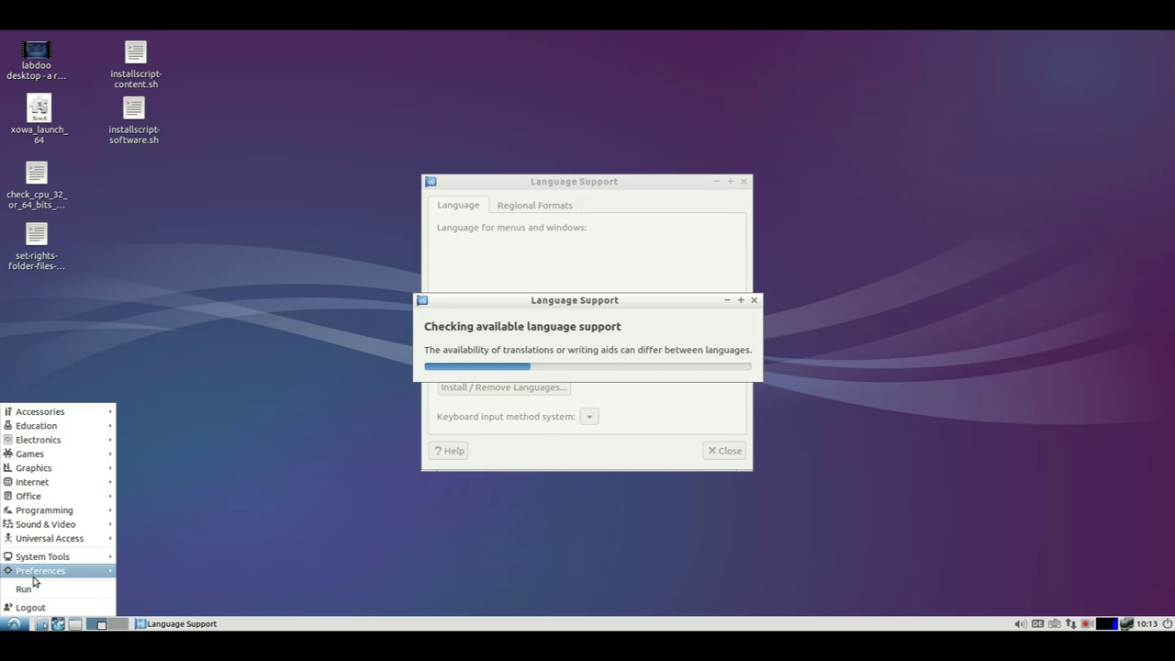
mouse_move(37, 571)
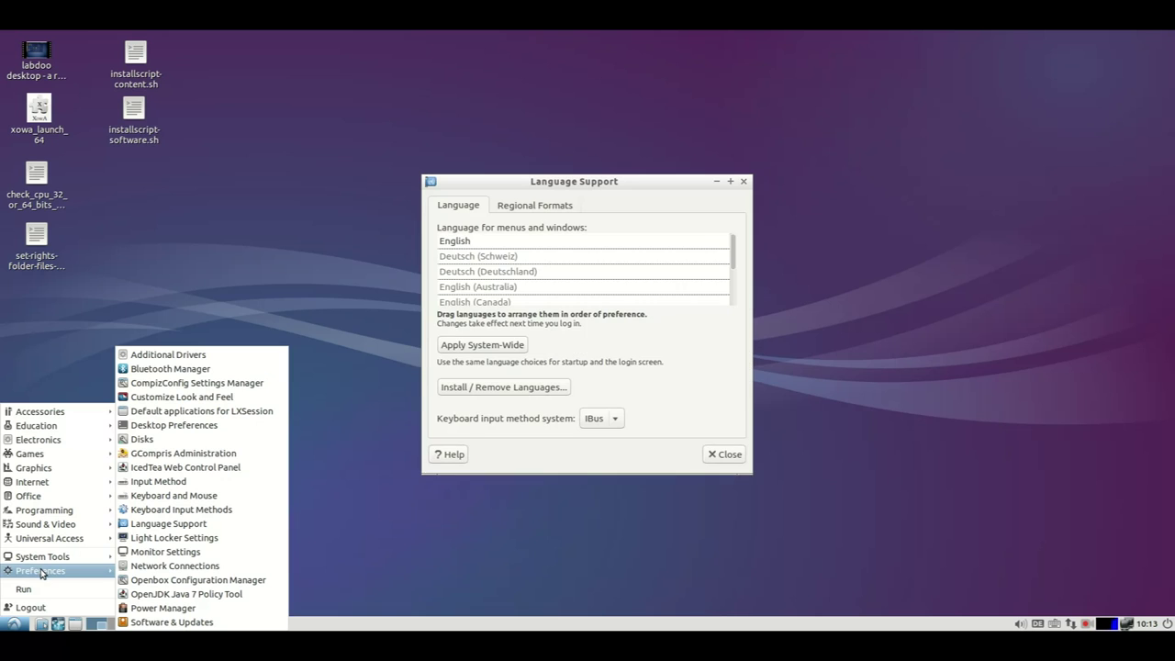
click(200, 358)
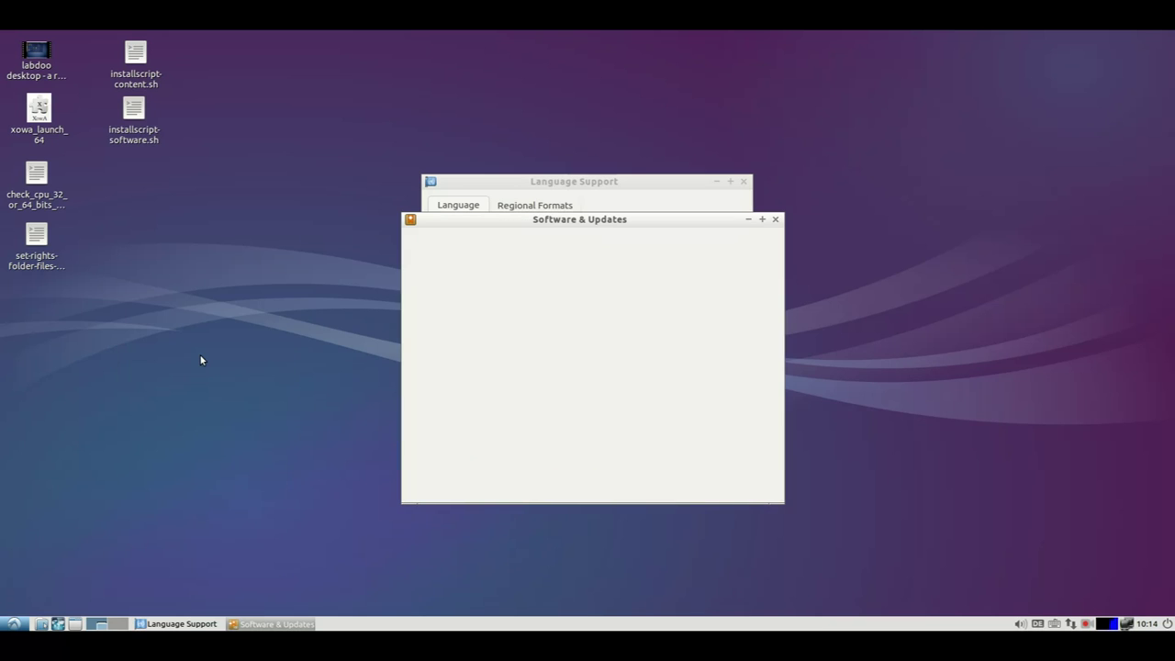
drag(573, 220, 938, 55)
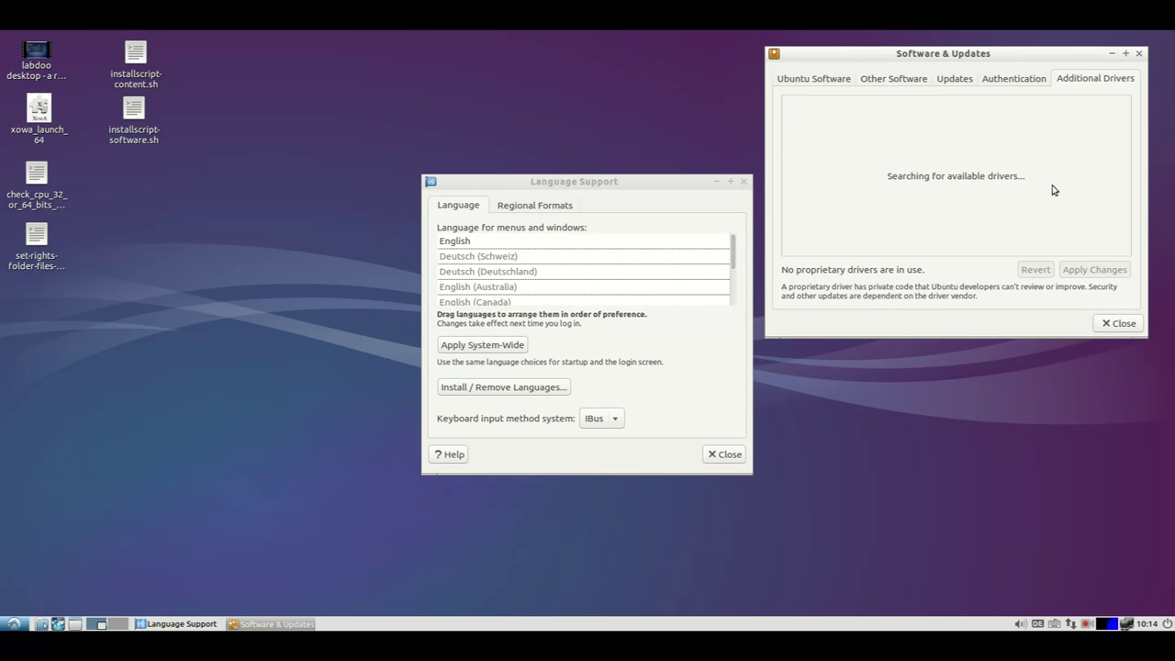
Tick French as Installed in Install / Remove Languages and apply the changes.
click(478, 390)
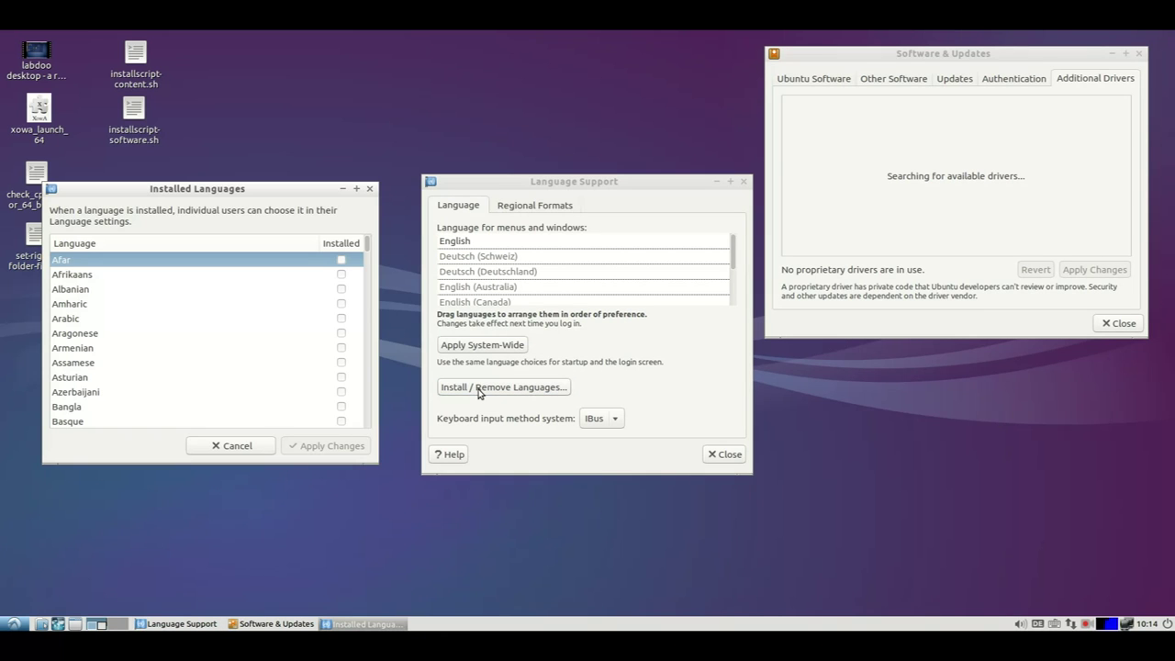
scroll(366, 266, down, 3)
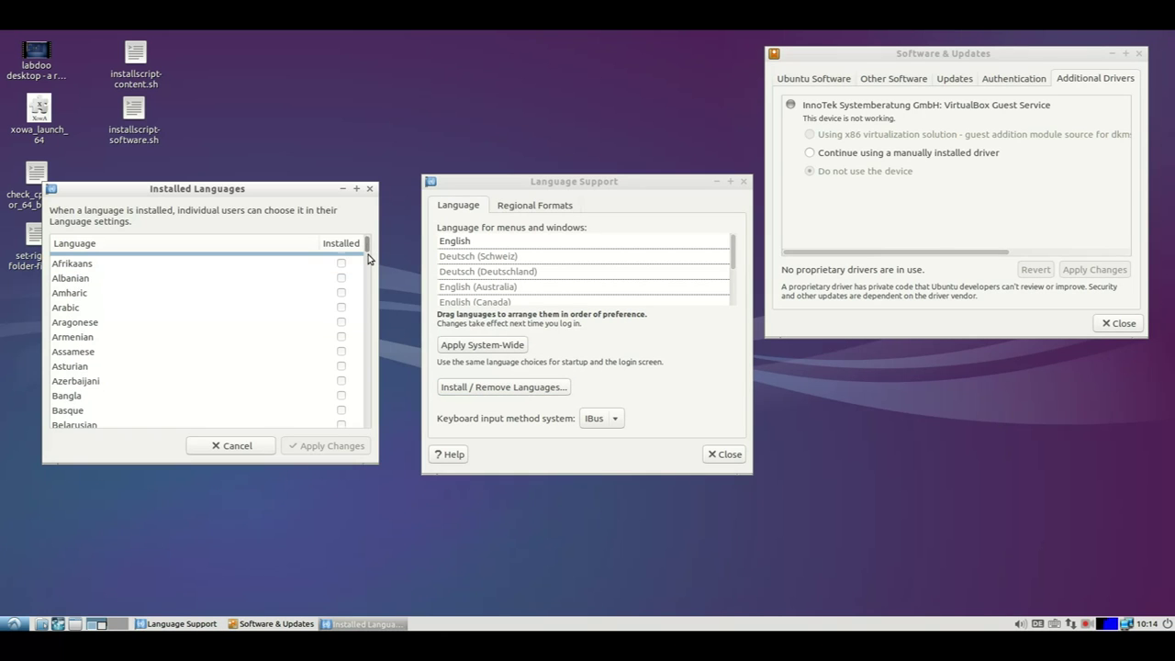
scroll(370, 303, down, 5)
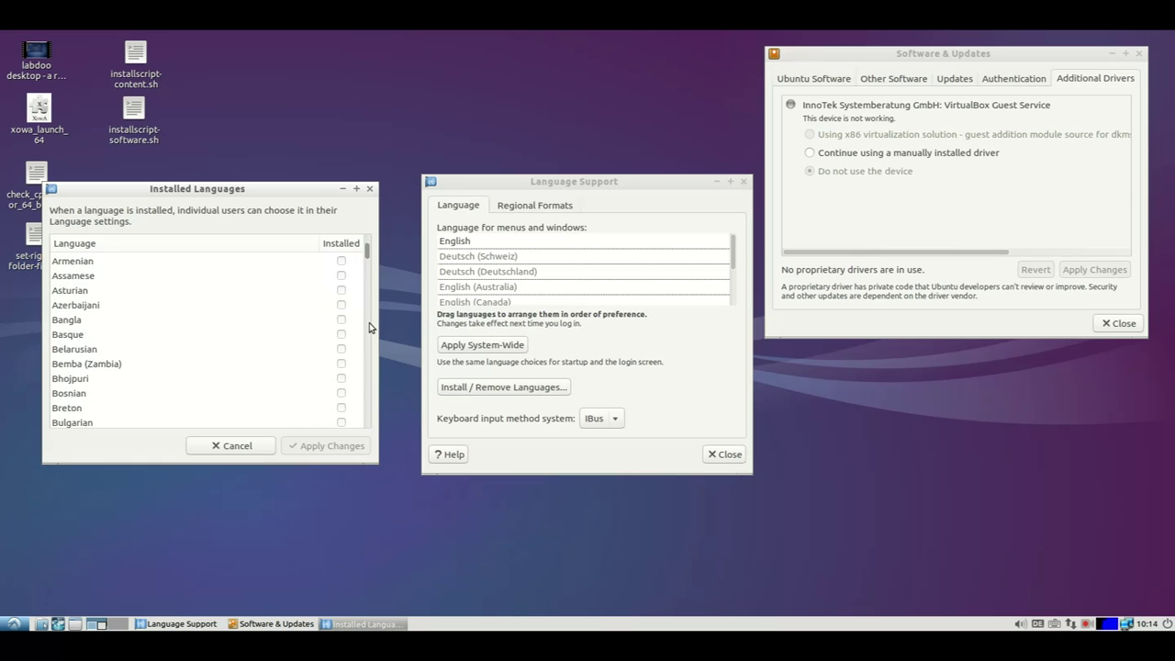
scroll(370, 404, down, 1)
scroll(370, 331, down, 5)
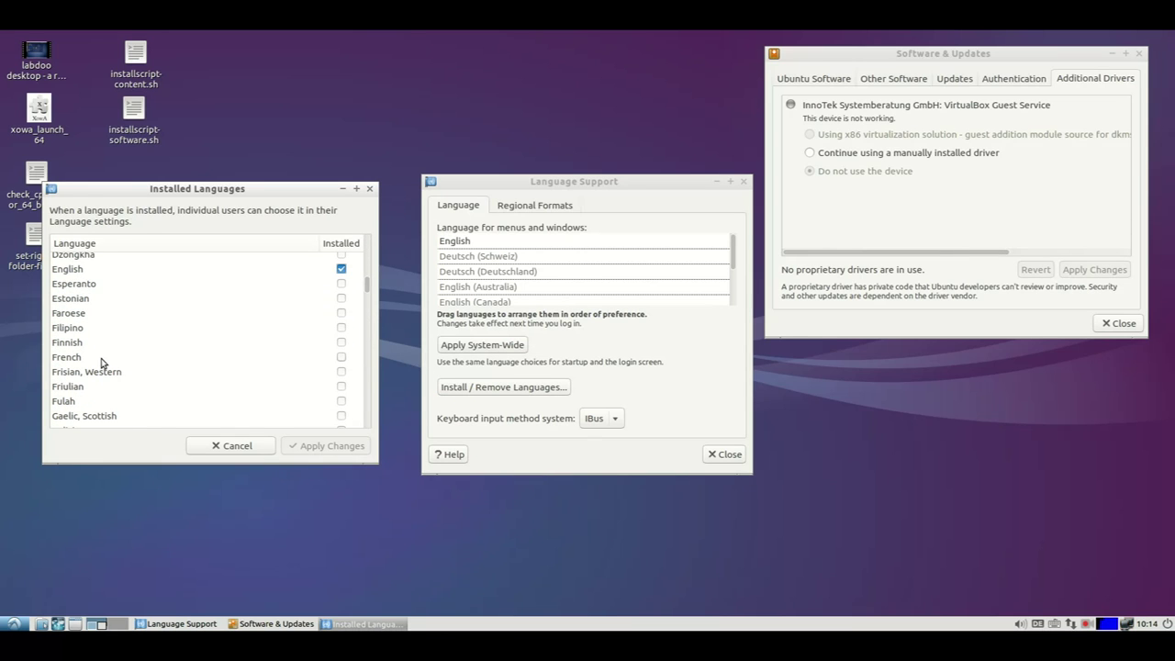
click(101, 360)
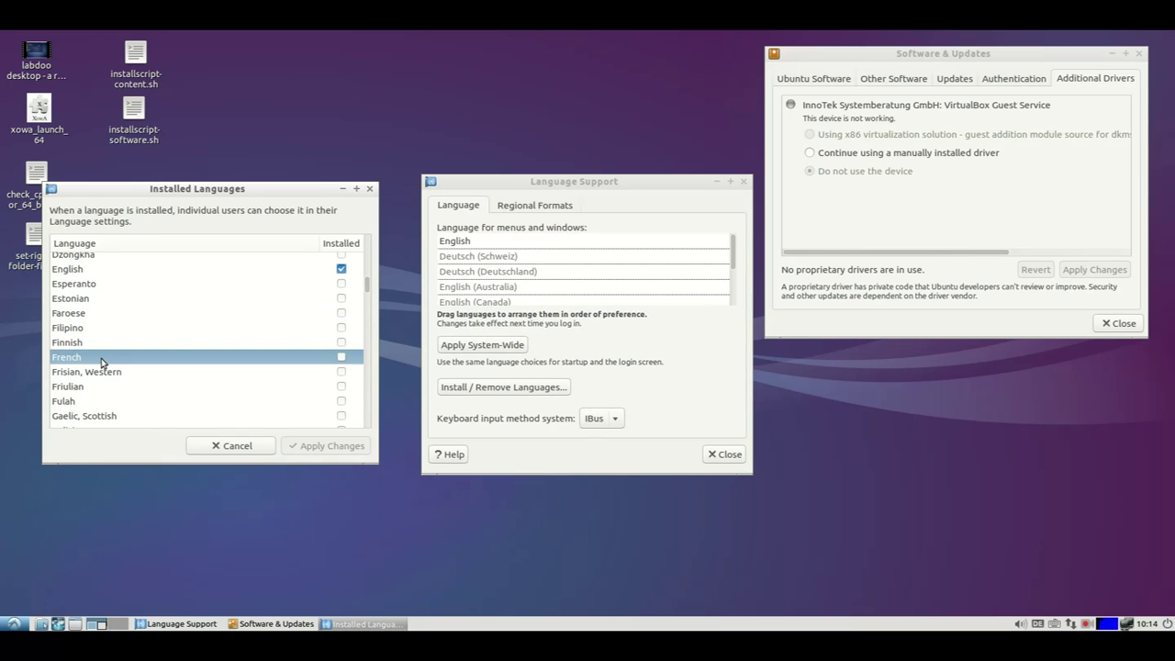
click(341, 358)
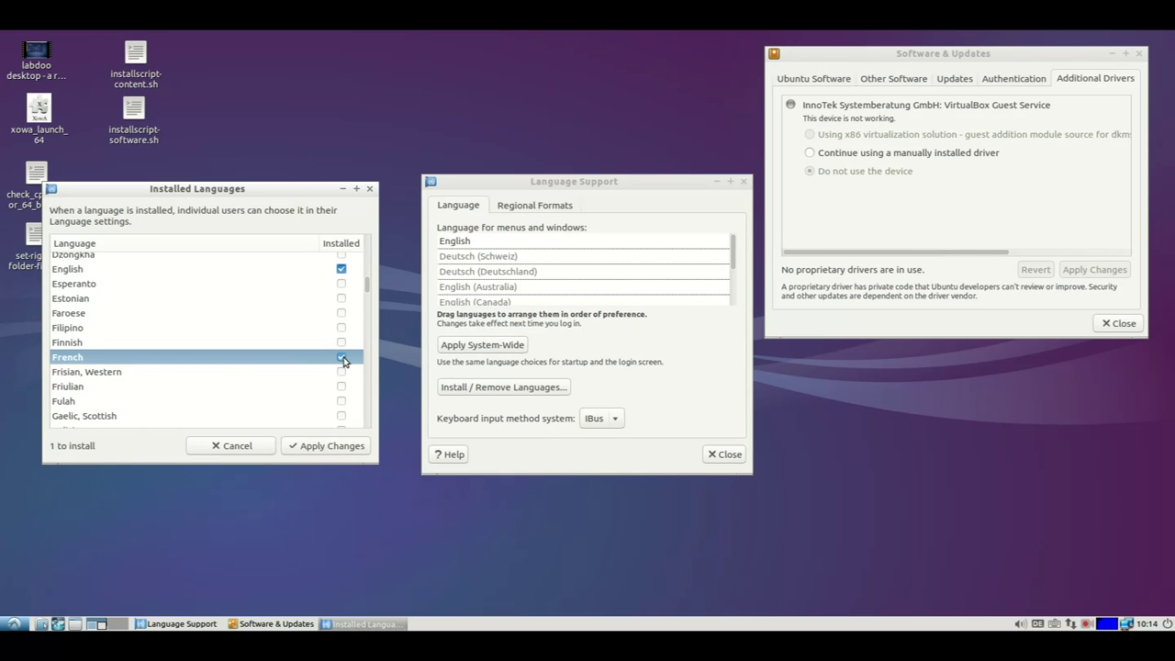
click(331, 447)
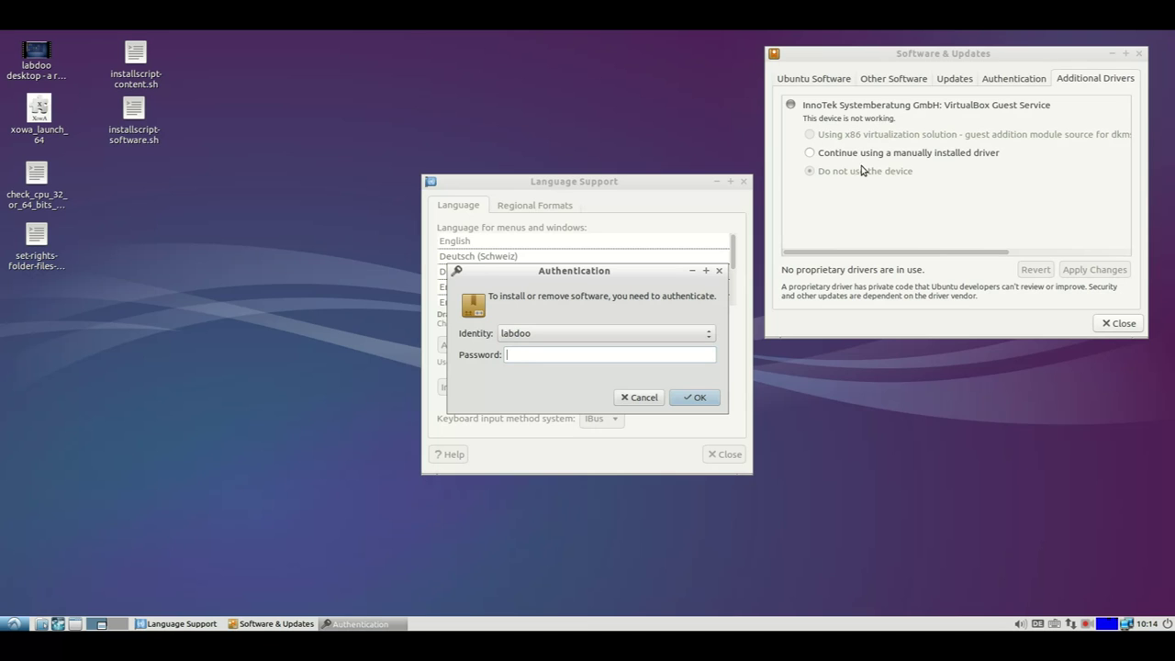
Keep the manually installed driver, close Software & Updates, authenticate, and rearrange the download windows.
click(824, 156)
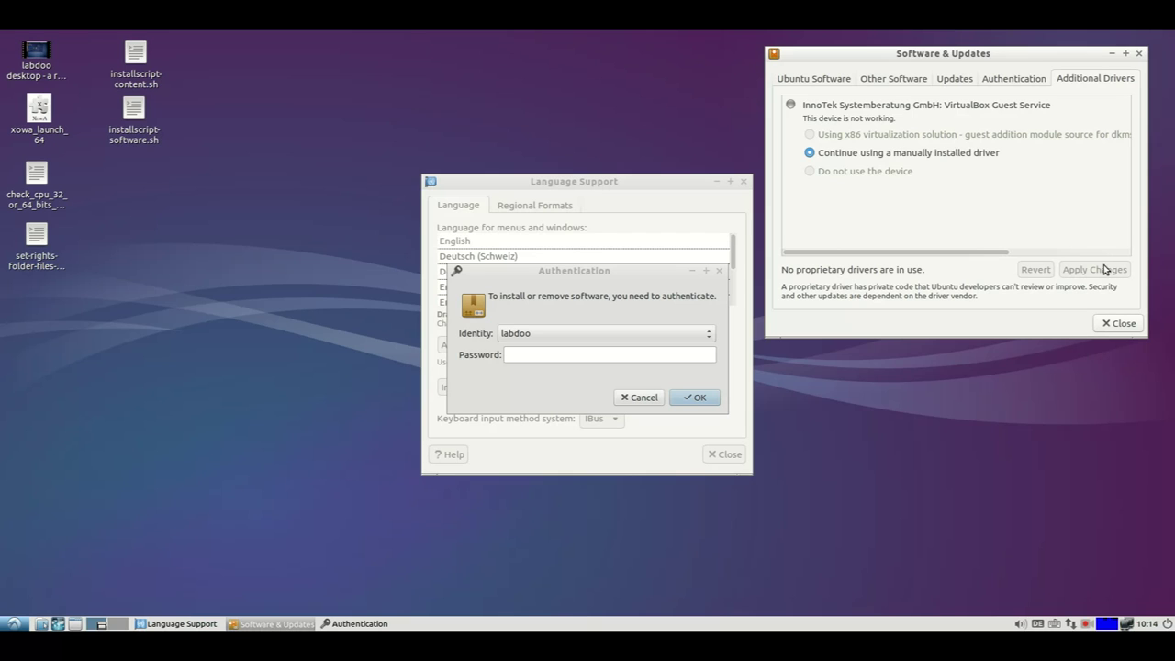
click(1116, 324)
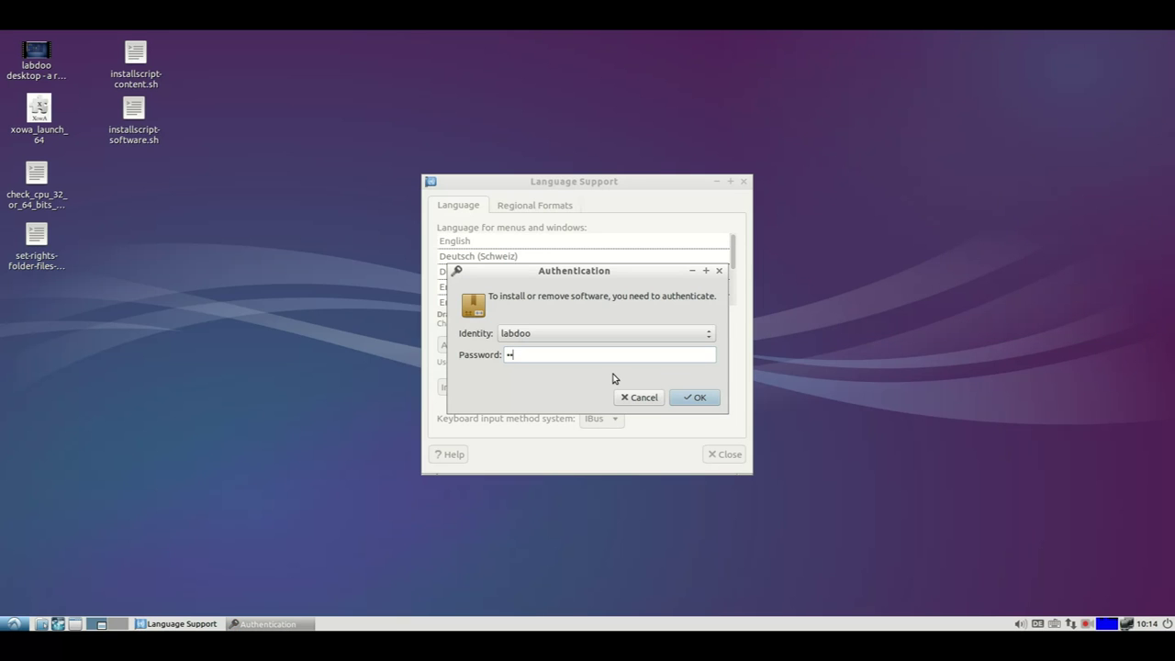
key(Return)
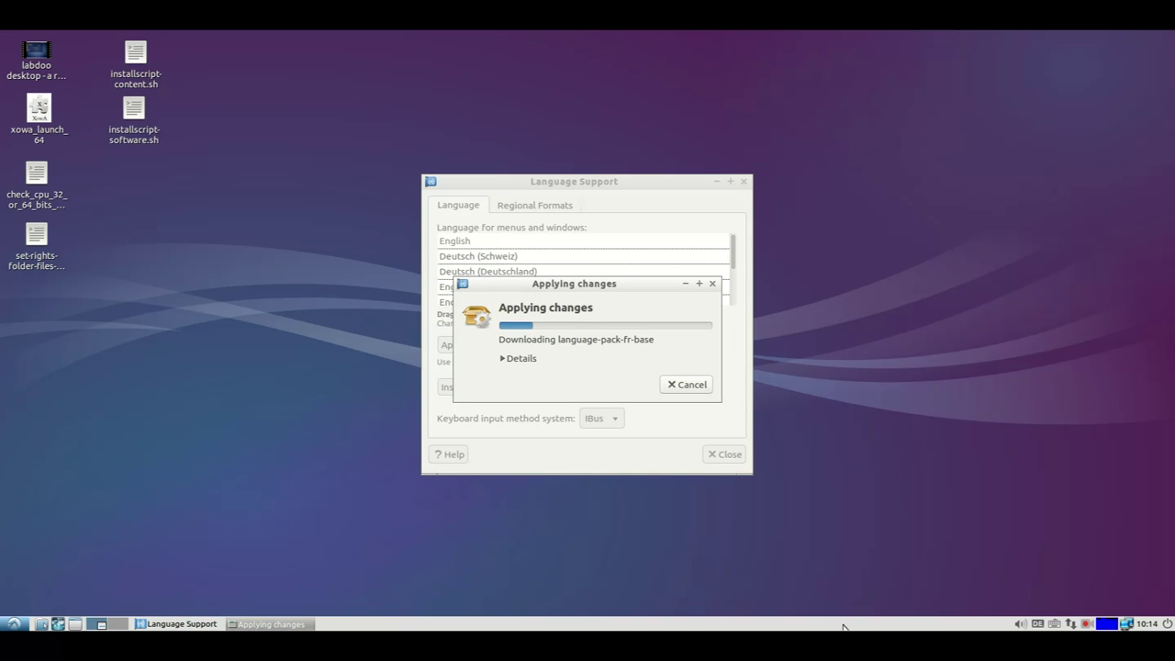
drag(620, 186, 1034, 52)
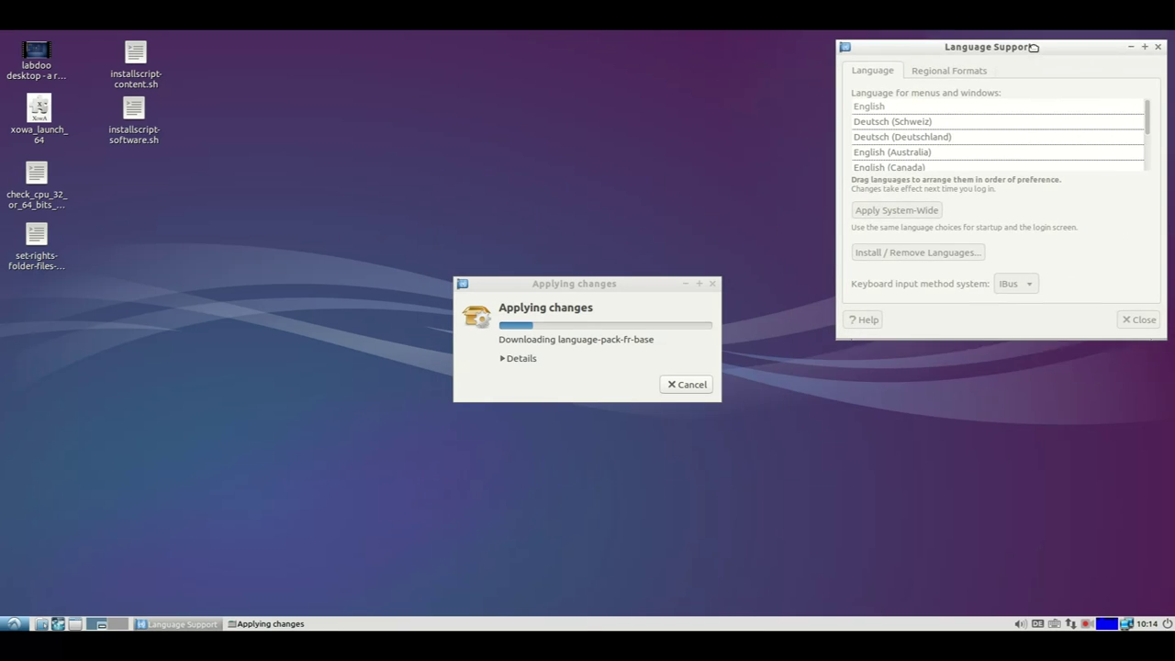
drag(605, 286, 1020, 137)
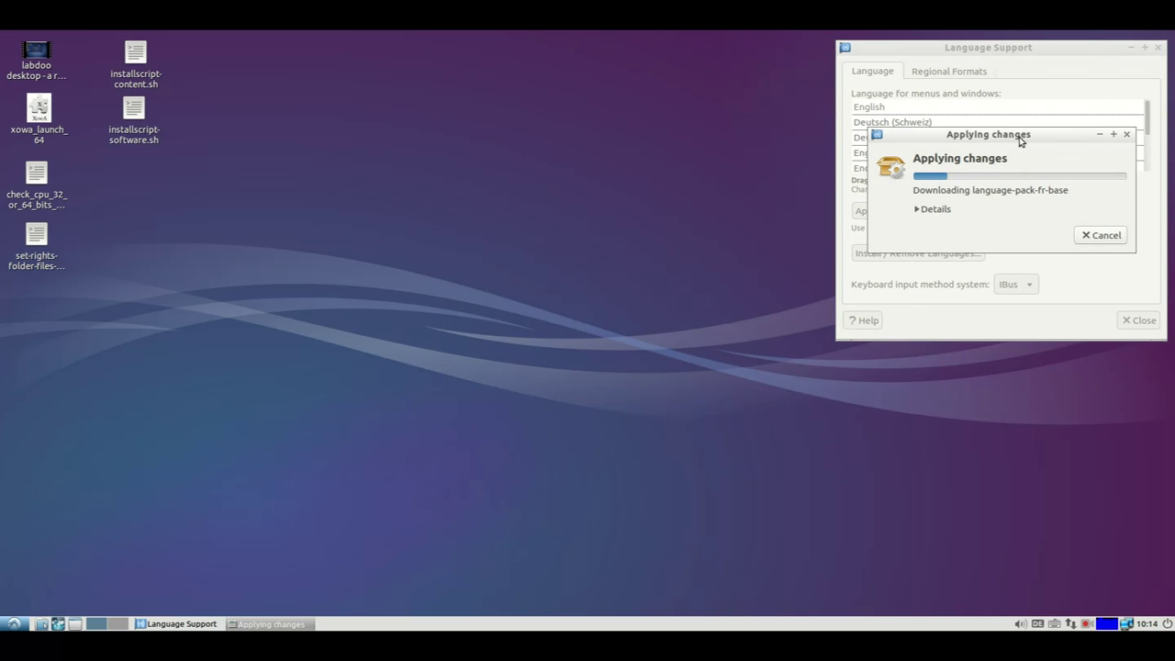
Remove the us keyboard layout and add French (fr) after de.
right_click(1040, 624)
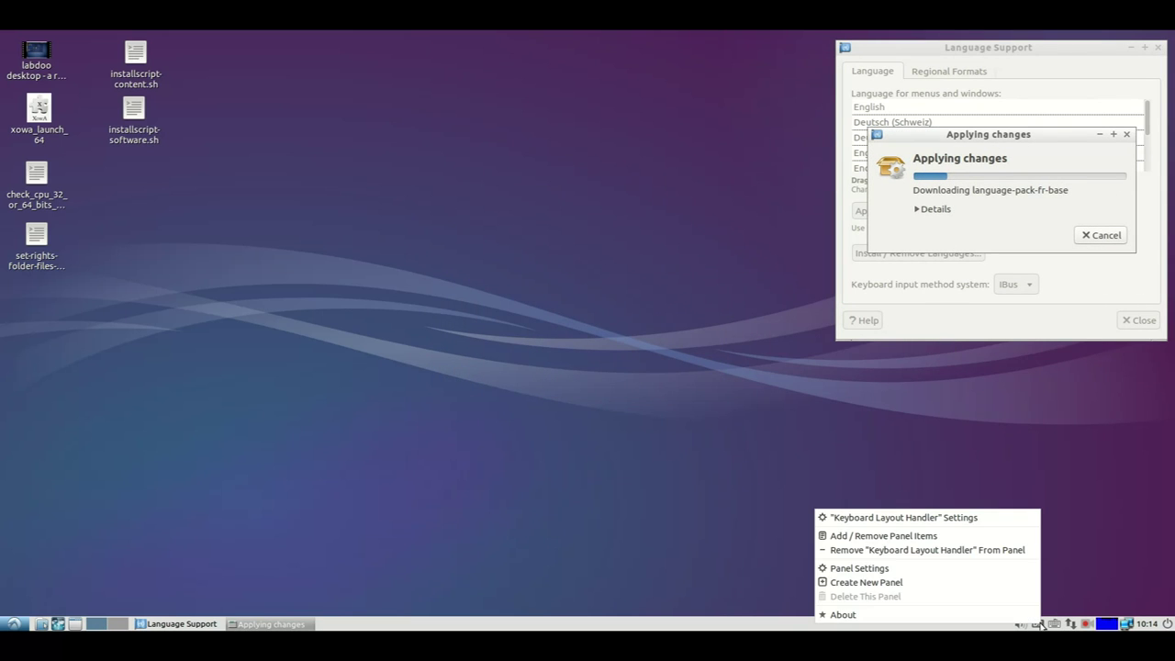
click(951, 517)
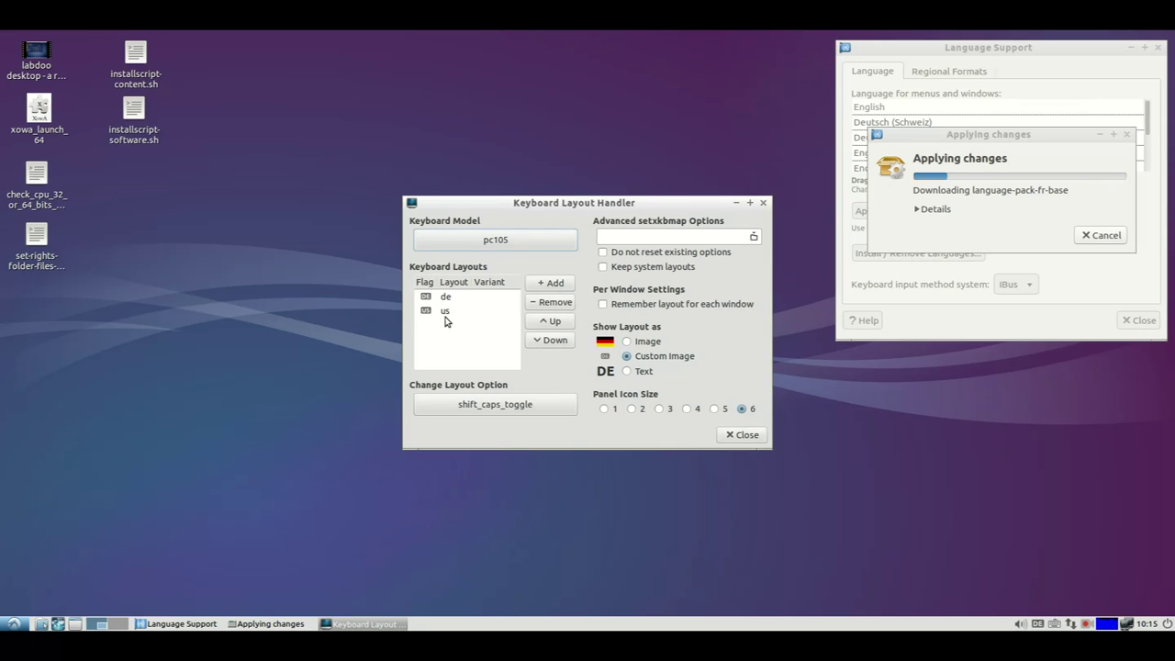
click(447, 314)
click(549, 304)
click(551, 283)
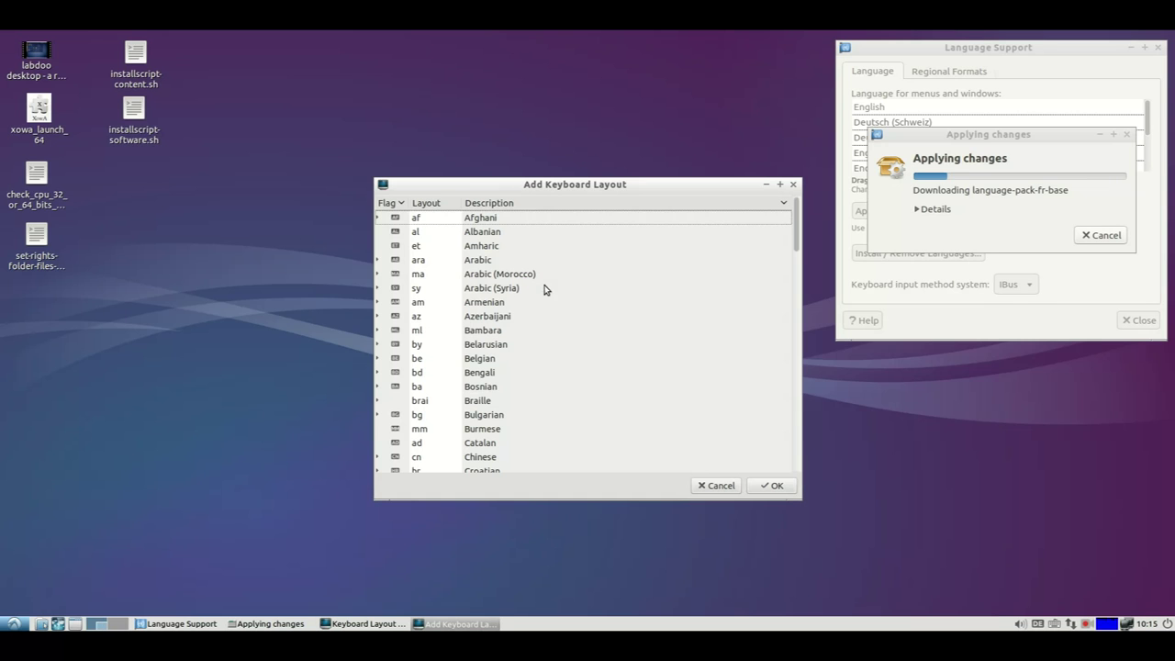
text(fre)
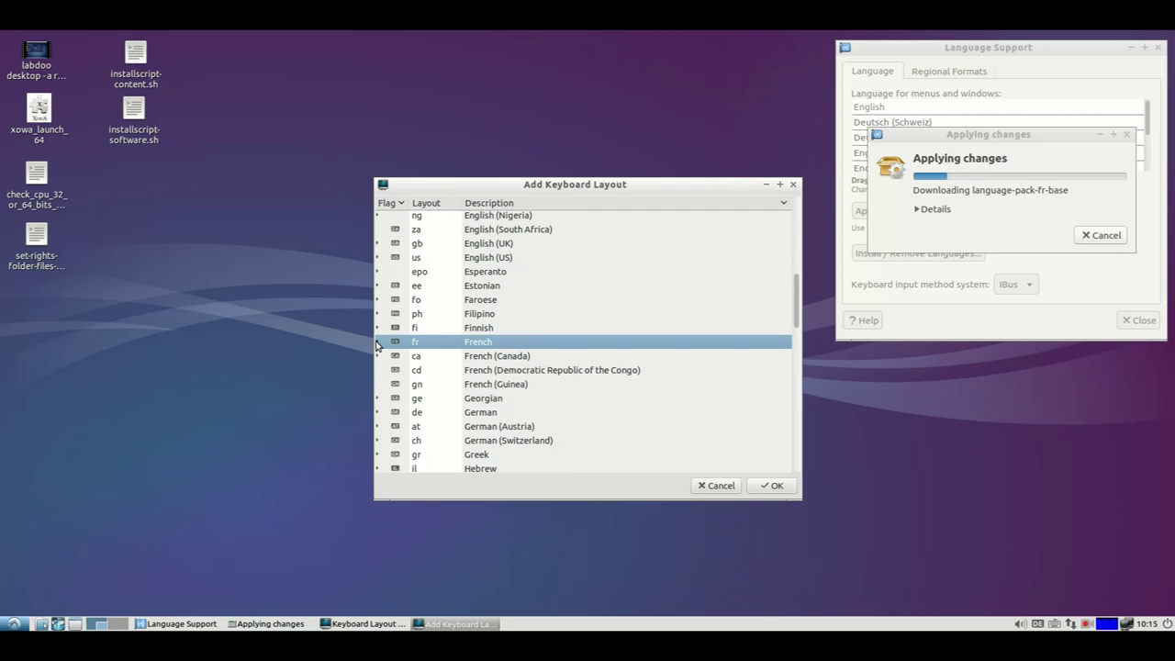
click(376, 341)
scroll(448, 382, down, 3)
scroll(450, 387, down, 2)
scroll(450, 386, up, 3)
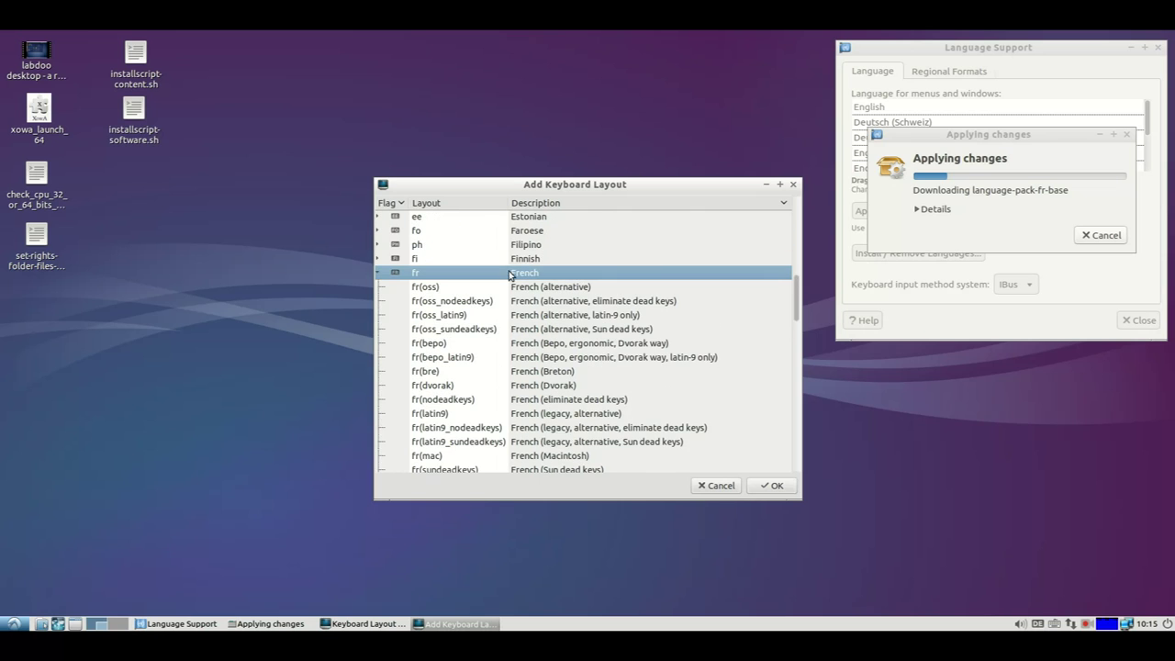
click(769, 485)
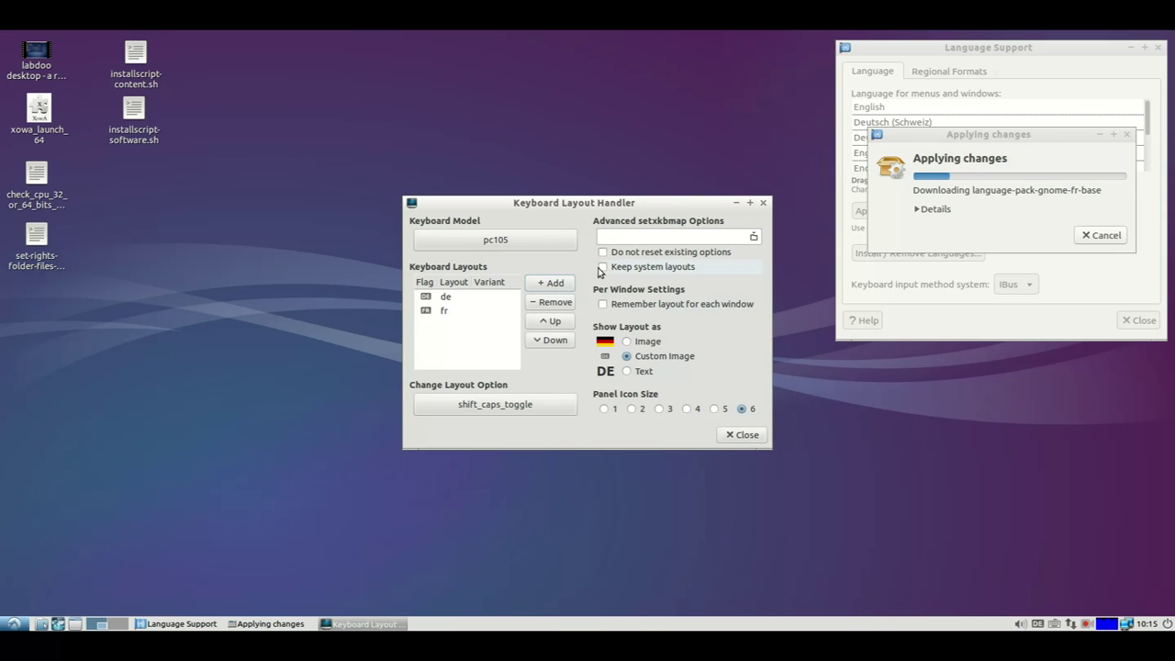
Try Keep system layouts and flag display, revert to Custom Image, and close the handler.
click(602, 267)
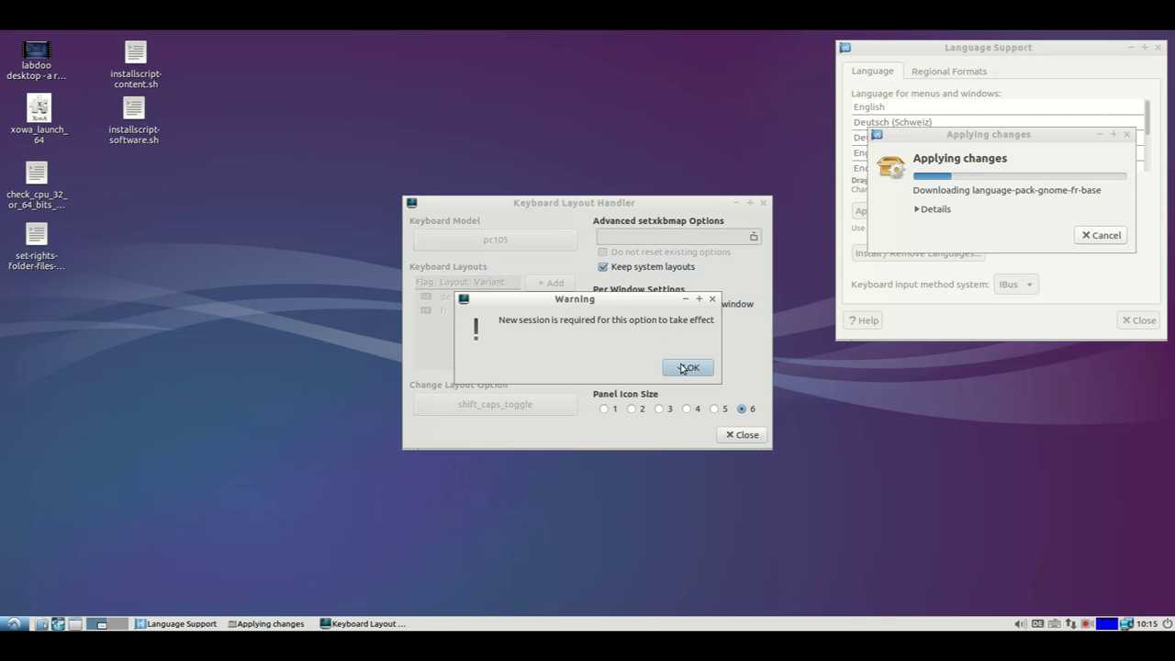
click(686, 368)
click(603, 267)
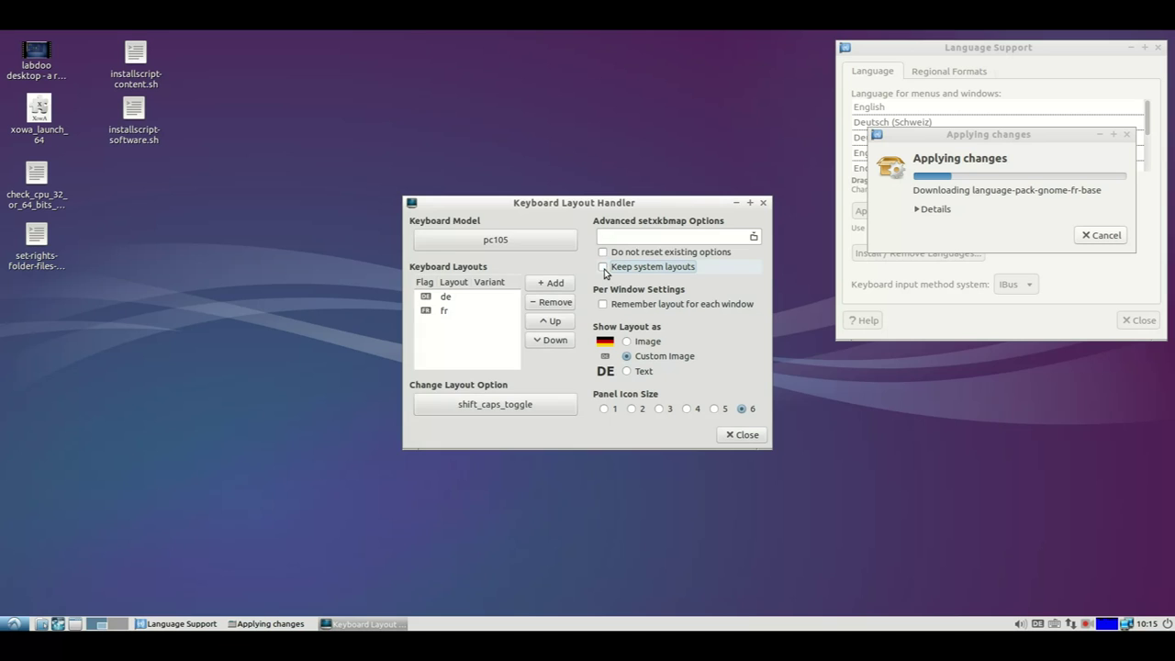
click(625, 344)
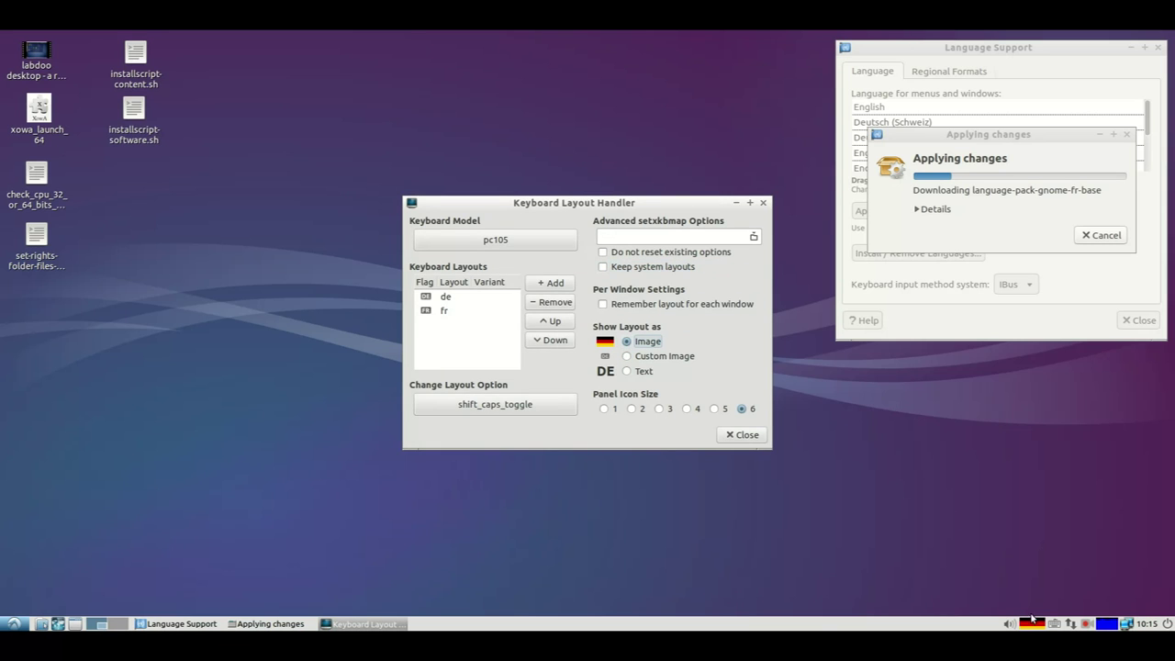
click(626, 358)
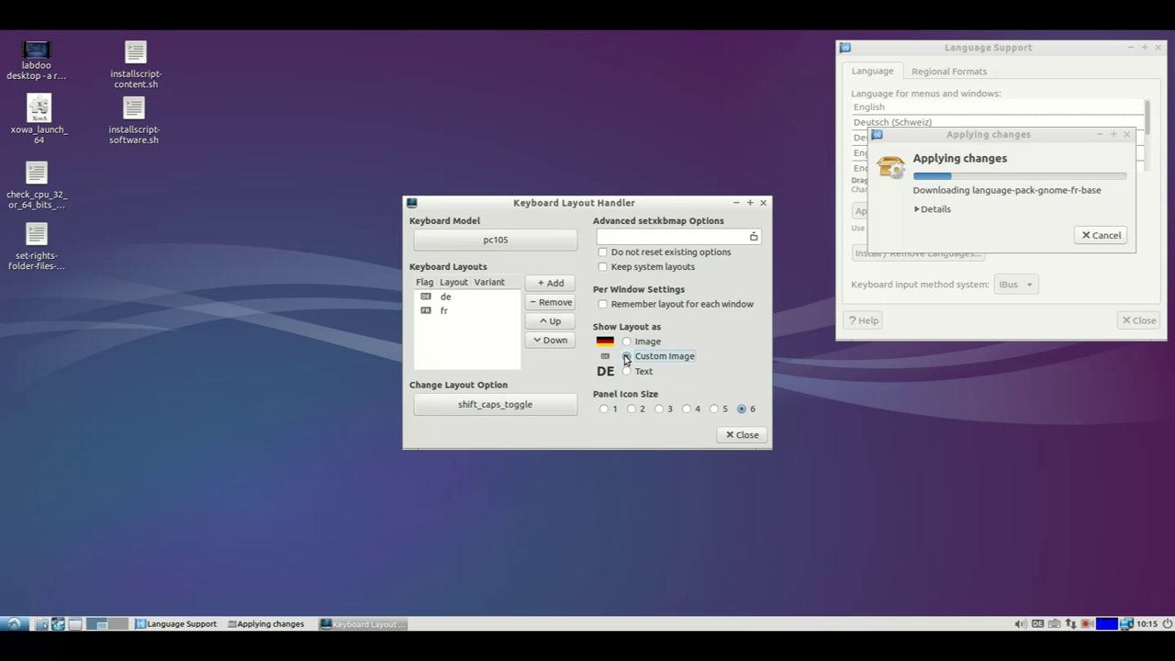
click(741, 437)
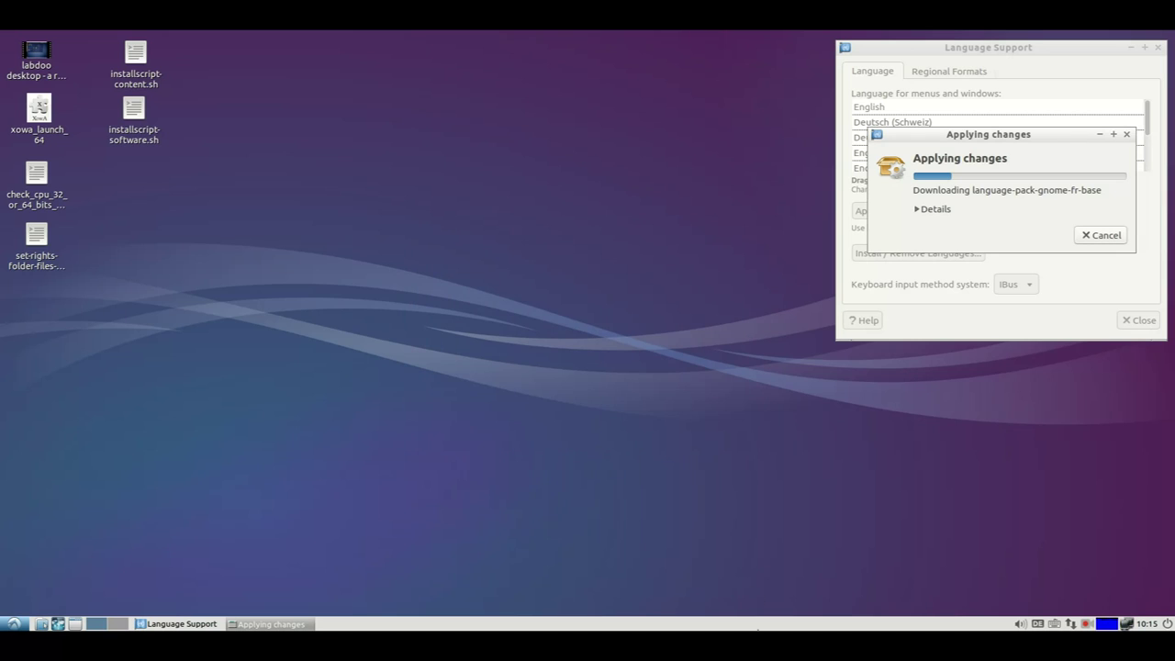
right_click(791, 627)
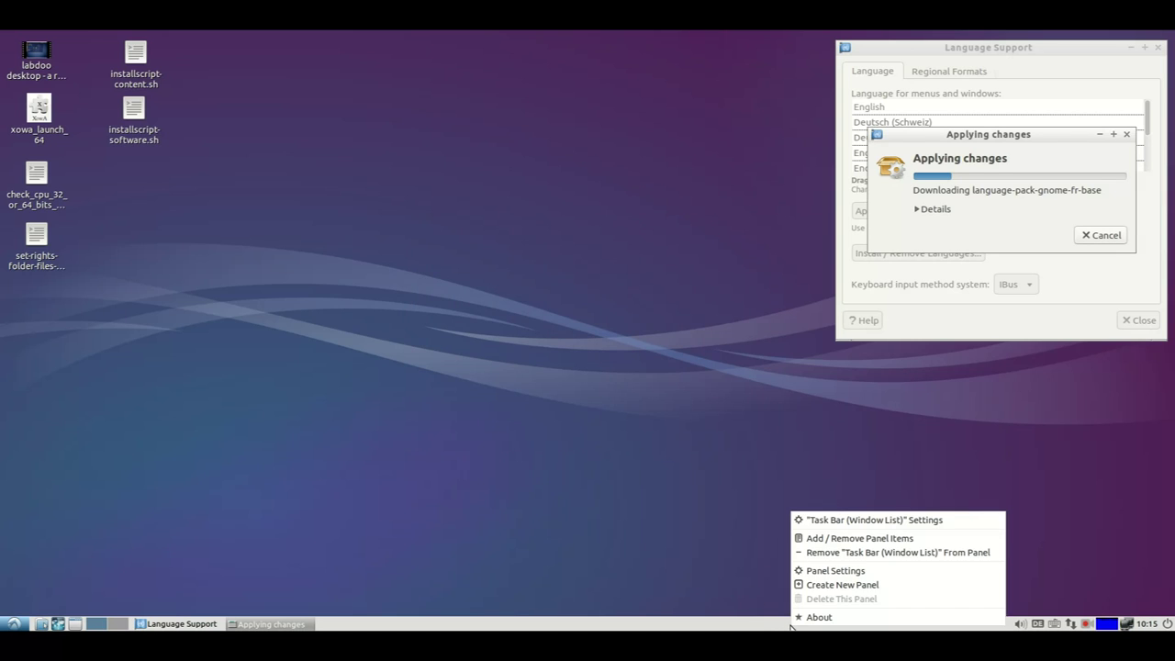
click(823, 540)
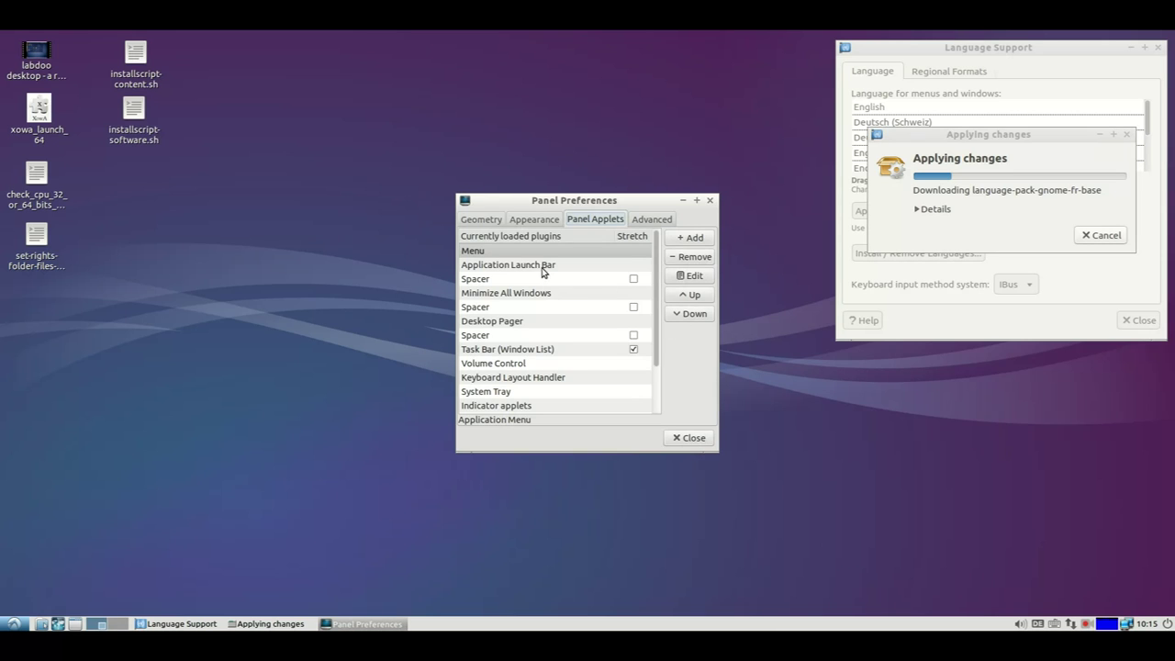
scroll(571, 292, down, 2)
scroll(572, 296, up, 2)
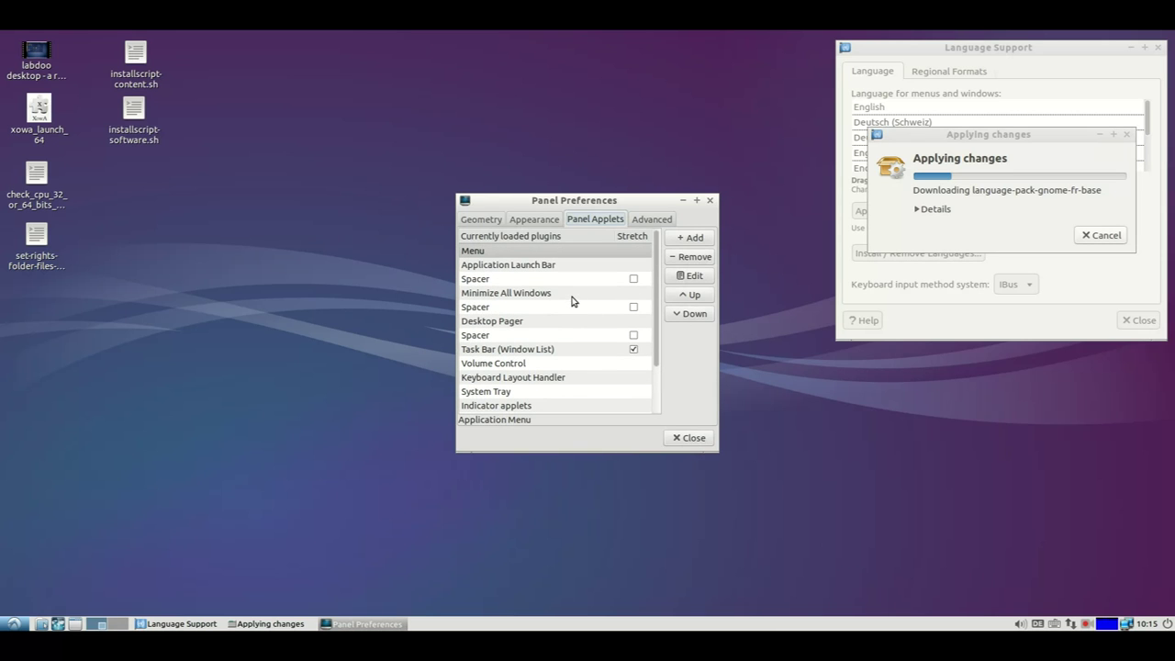
click(694, 241)
scroll(656, 286, down, 4)
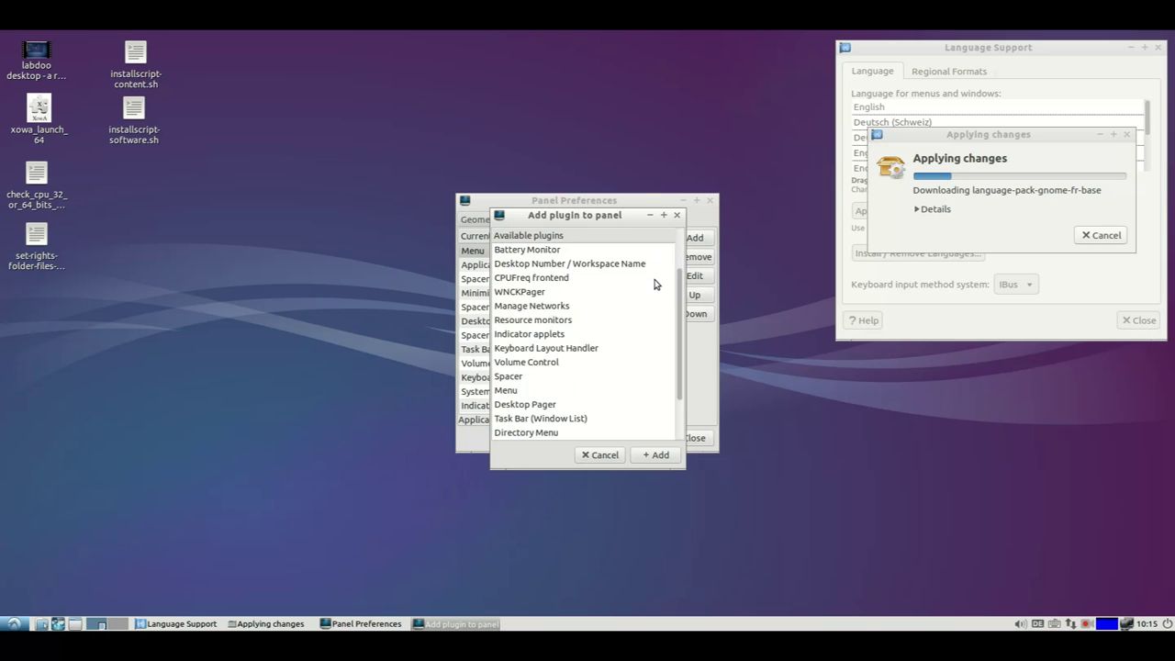
scroll(656, 304, up, 4)
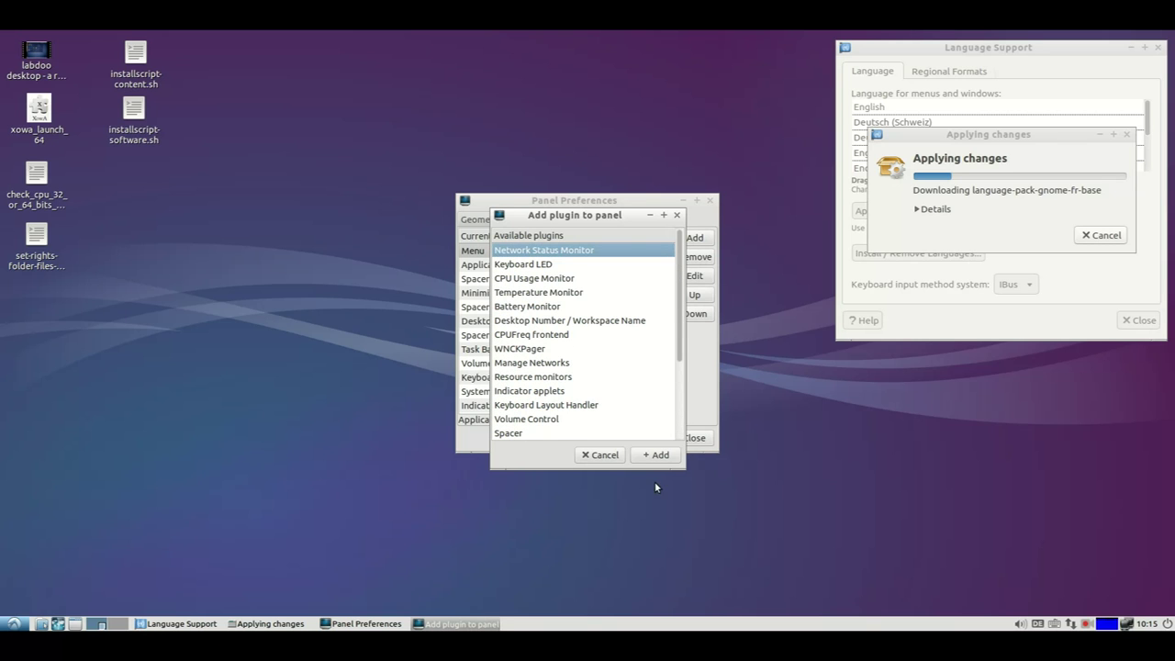
click(600, 455)
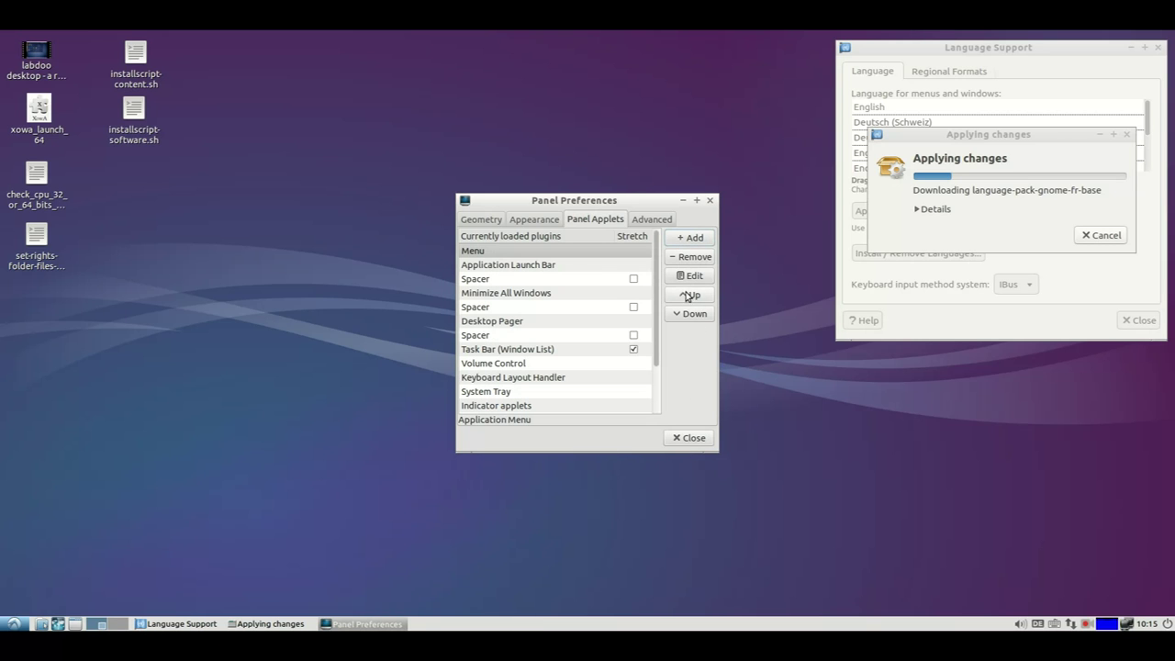
scroll(654, 341, down, 2)
click(556, 342)
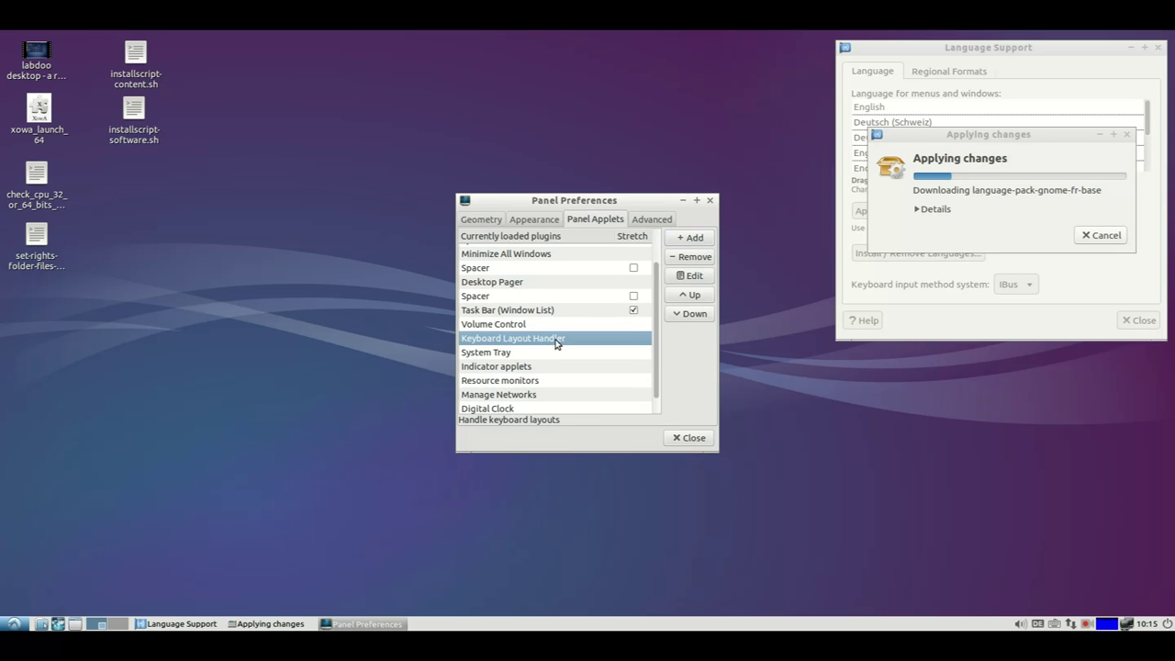
click(694, 300)
click(696, 315)
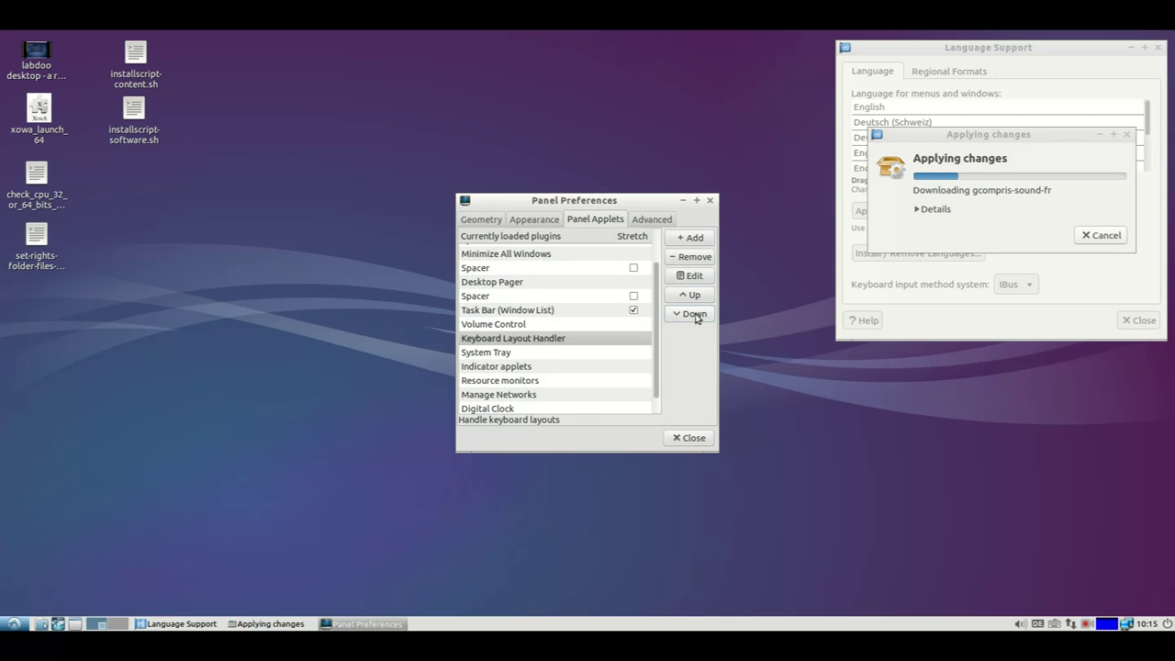
click(693, 439)
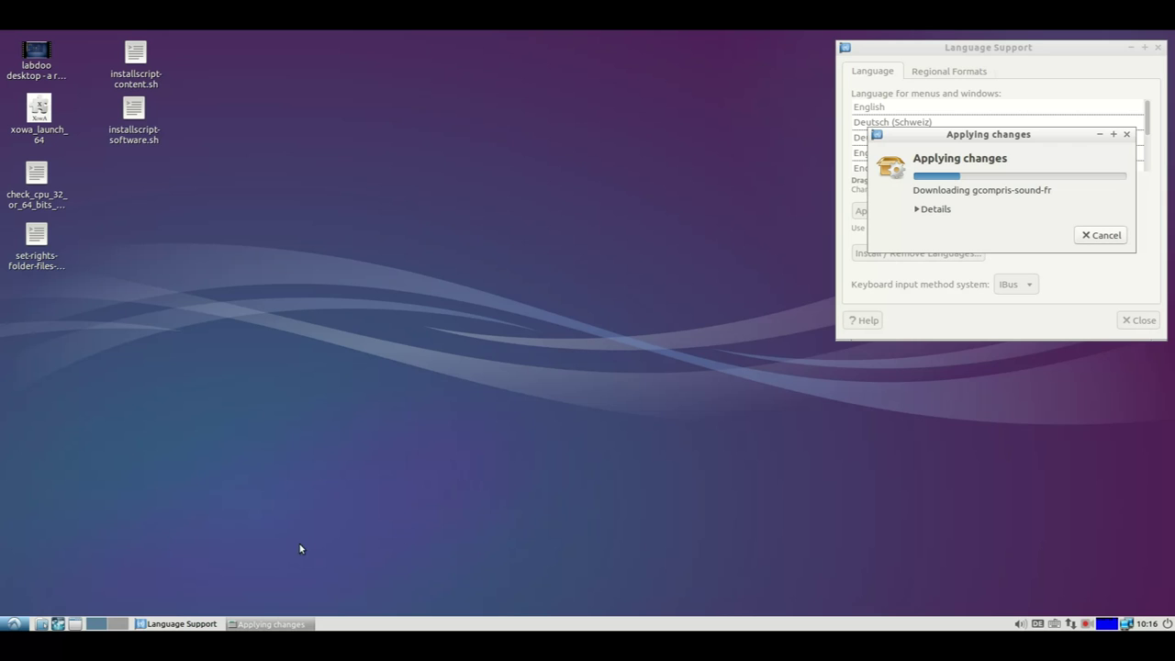
click(13, 625)
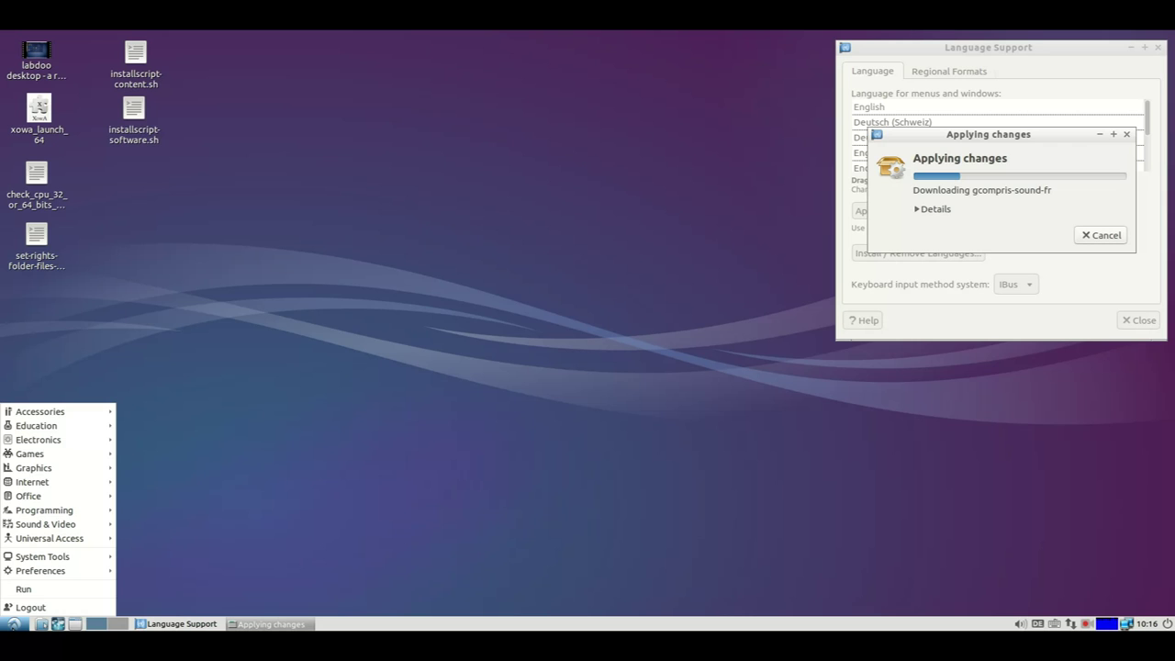
mouse_move(61, 572)
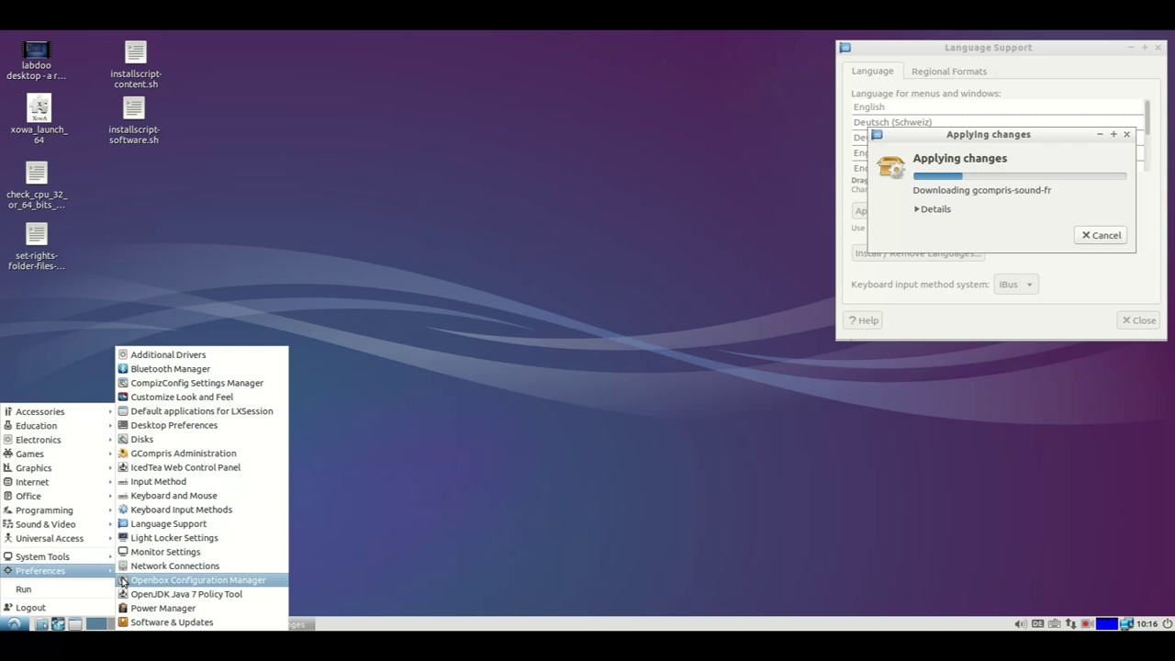
click(184, 551)
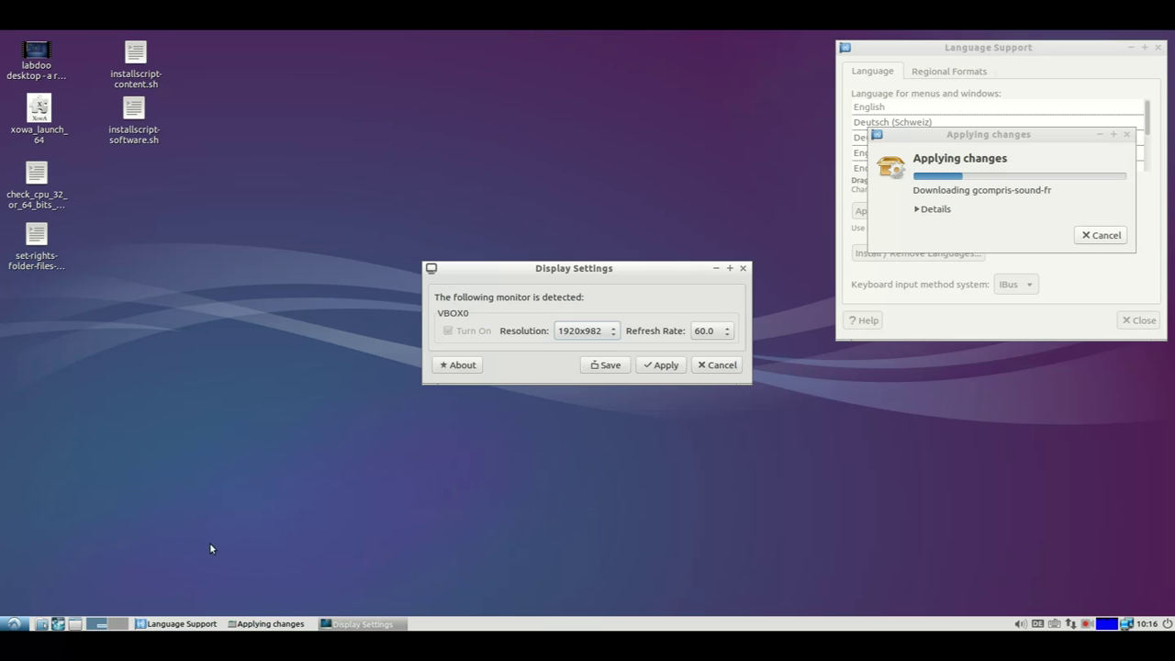
click(613, 332)
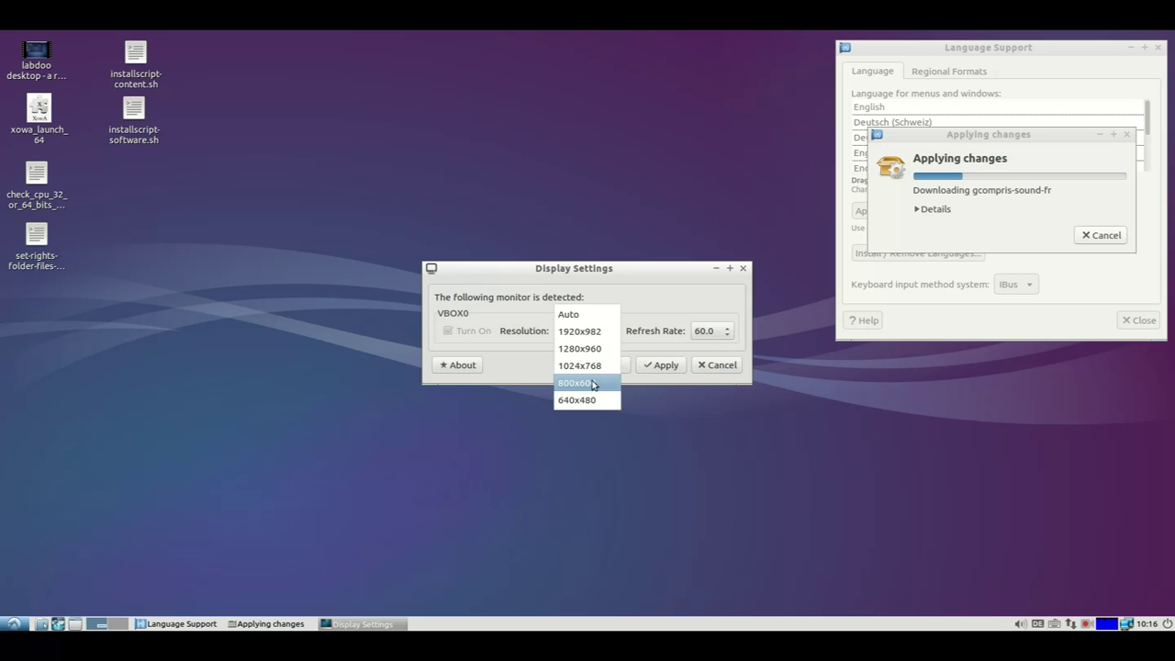
click(611, 412)
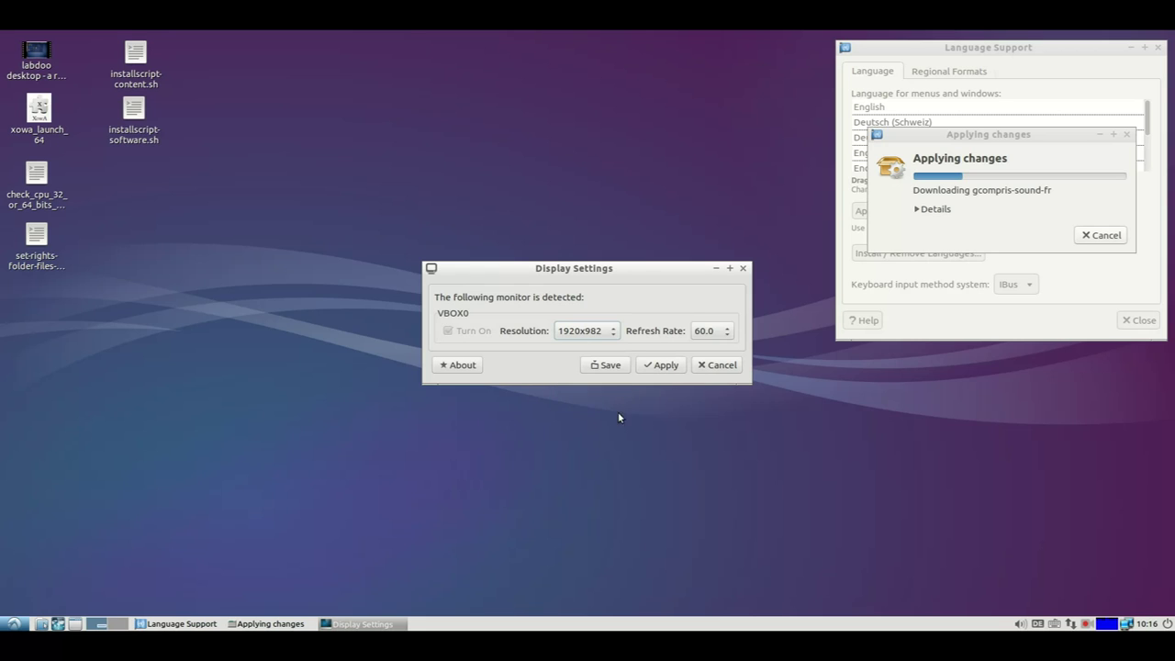
click(650, 366)
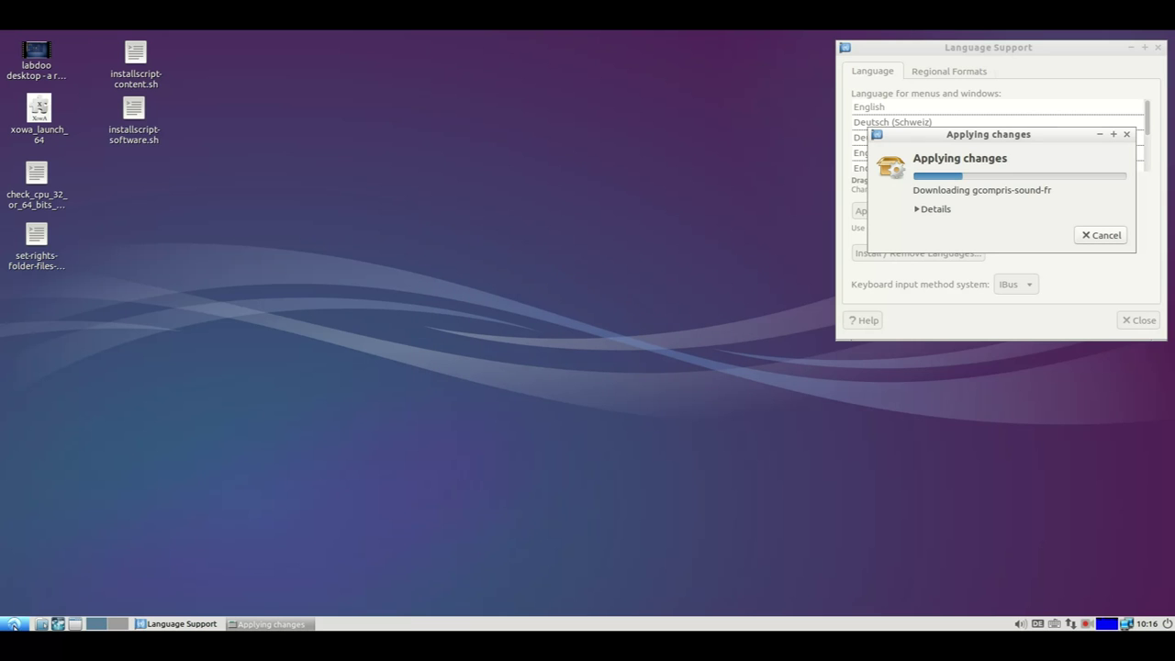
click(13, 623)
Apply Light Locker Settings with light-locker off and blanking at 10 minutes, then close.
mouse_move(79, 563)
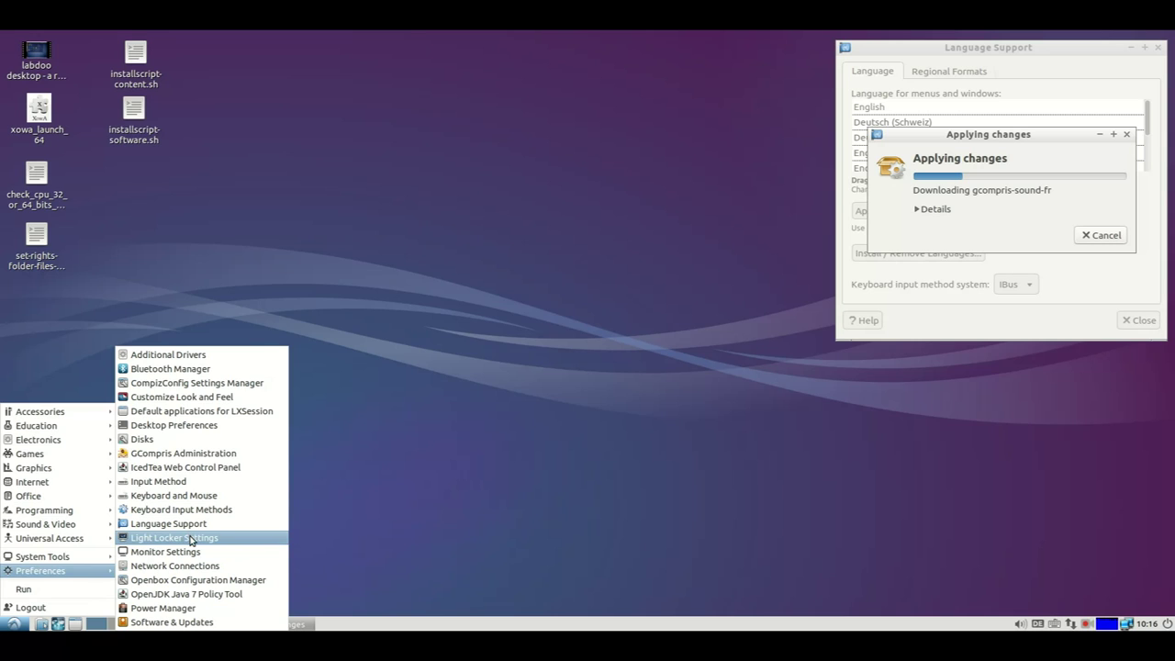
click(191, 540)
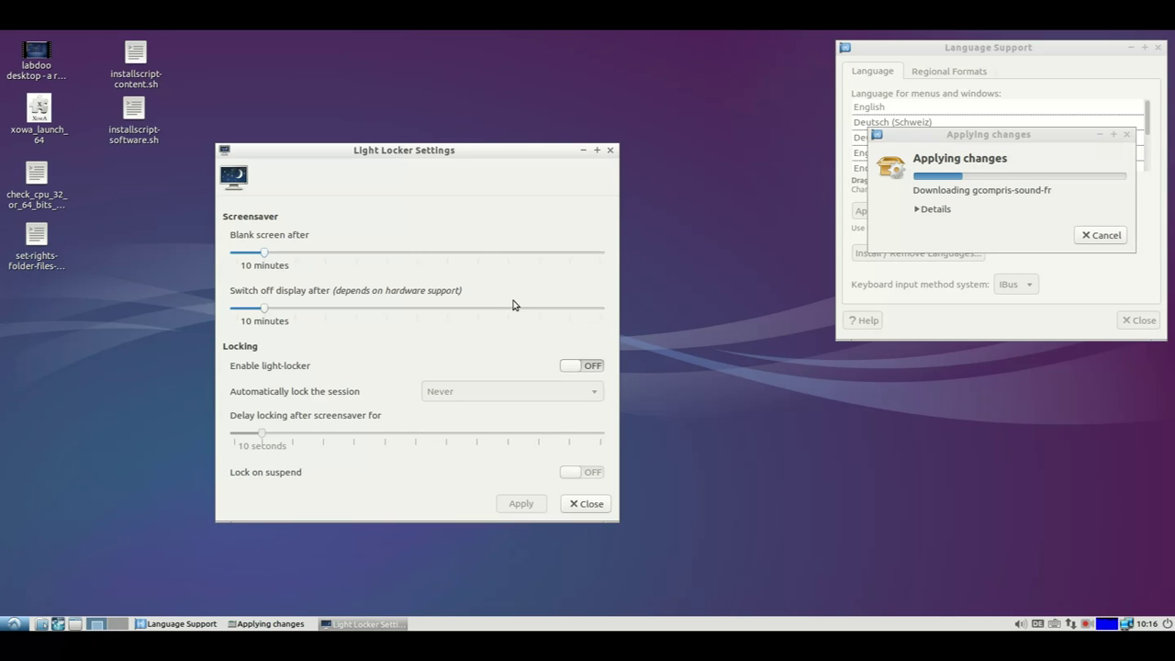
click(566, 368)
click(587, 367)
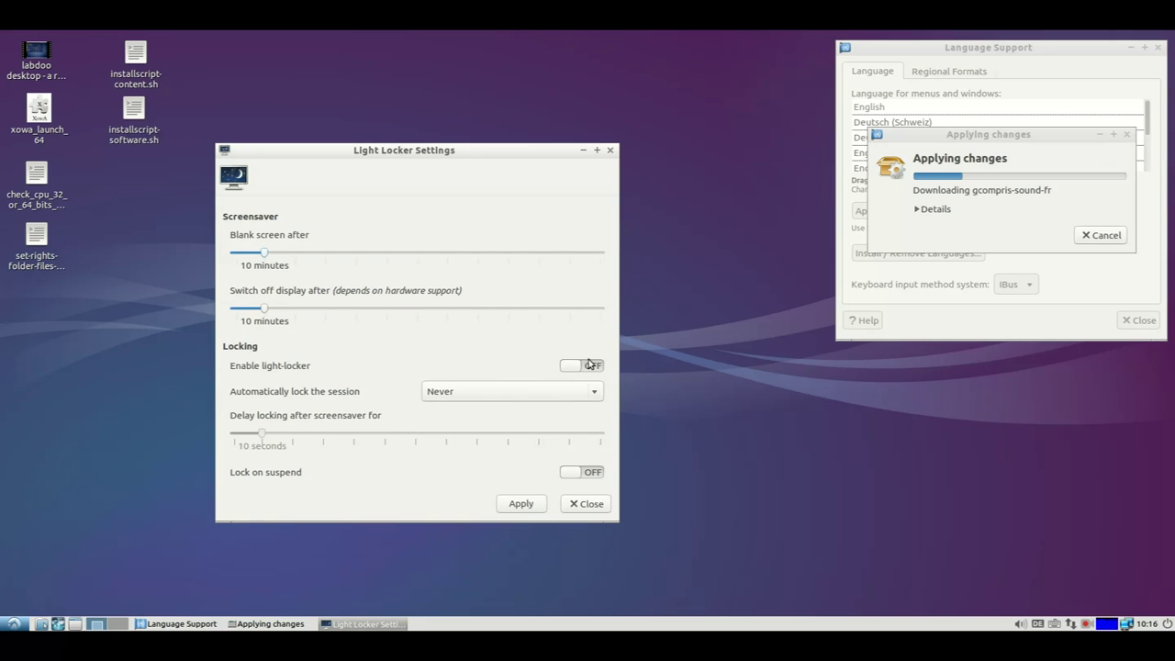
click(514, 508)
click(586, 506)
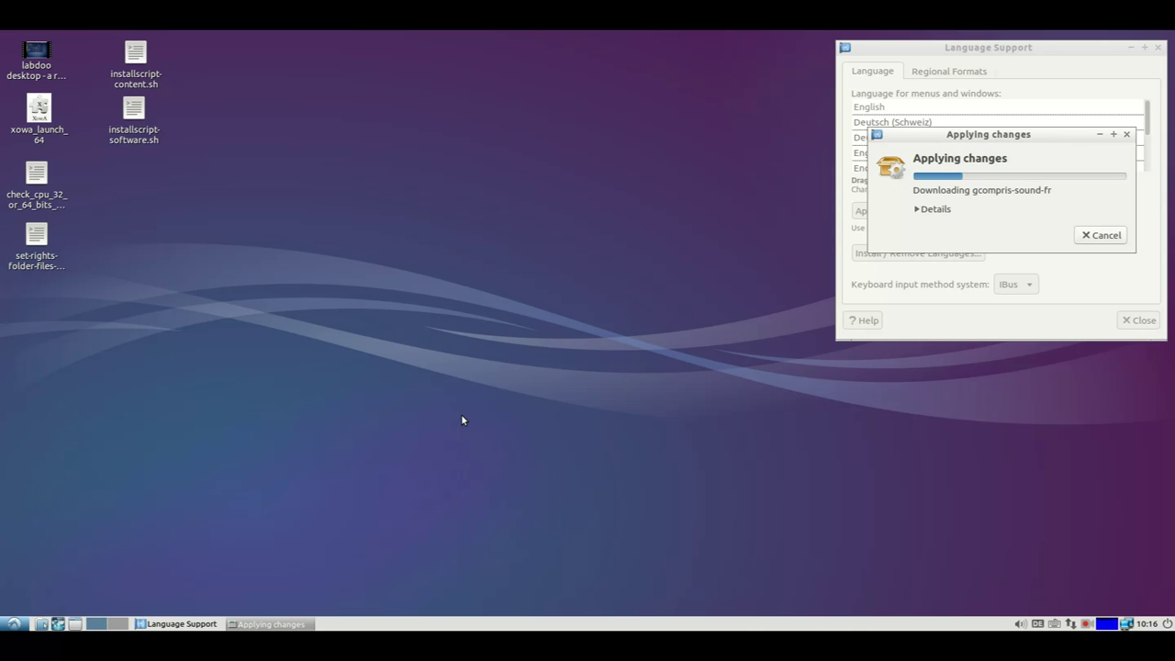
Launch the Printers tool from System Tools.
click(9, 622)
click(11, 624)
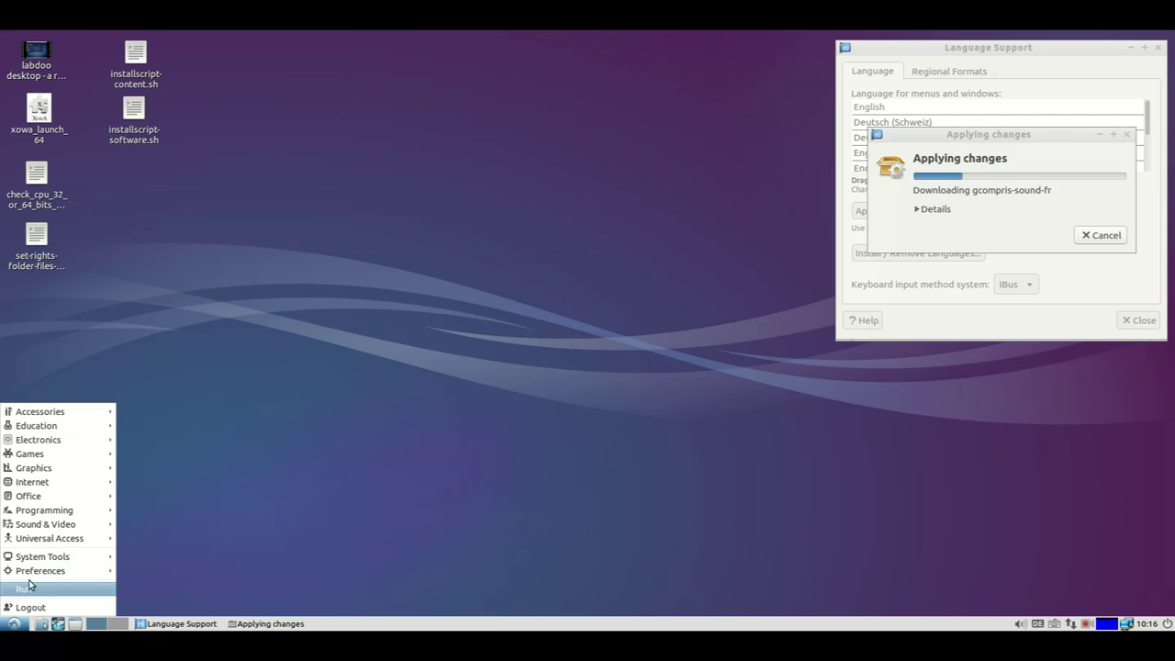
mouse_move(48, 566)
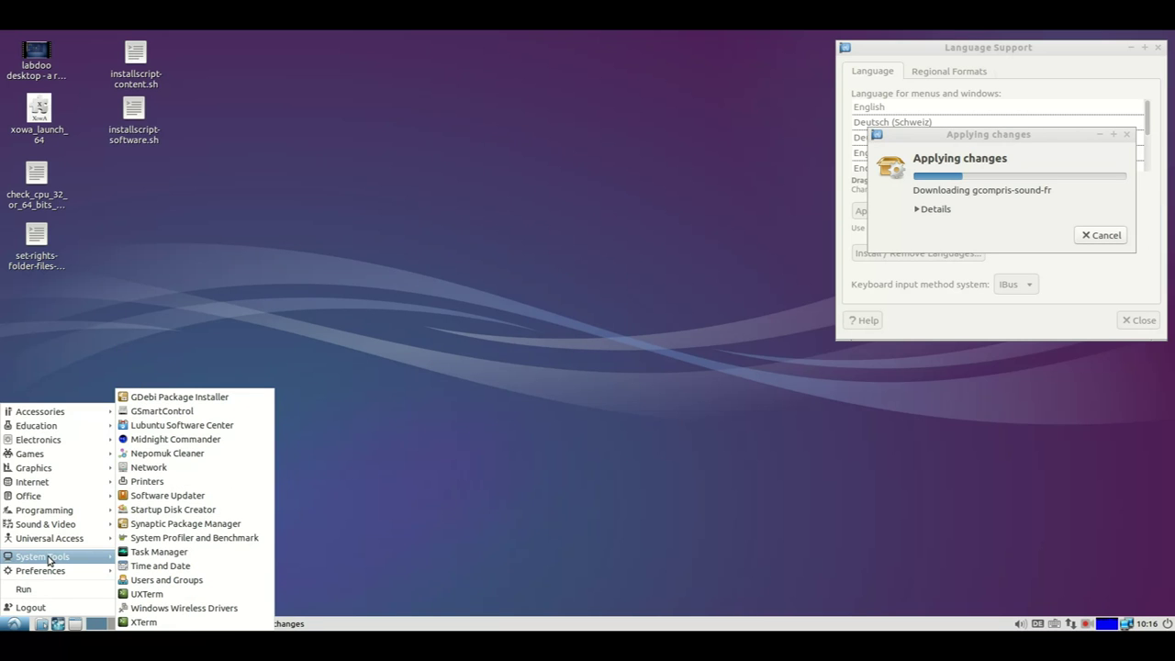
click(199, 483)
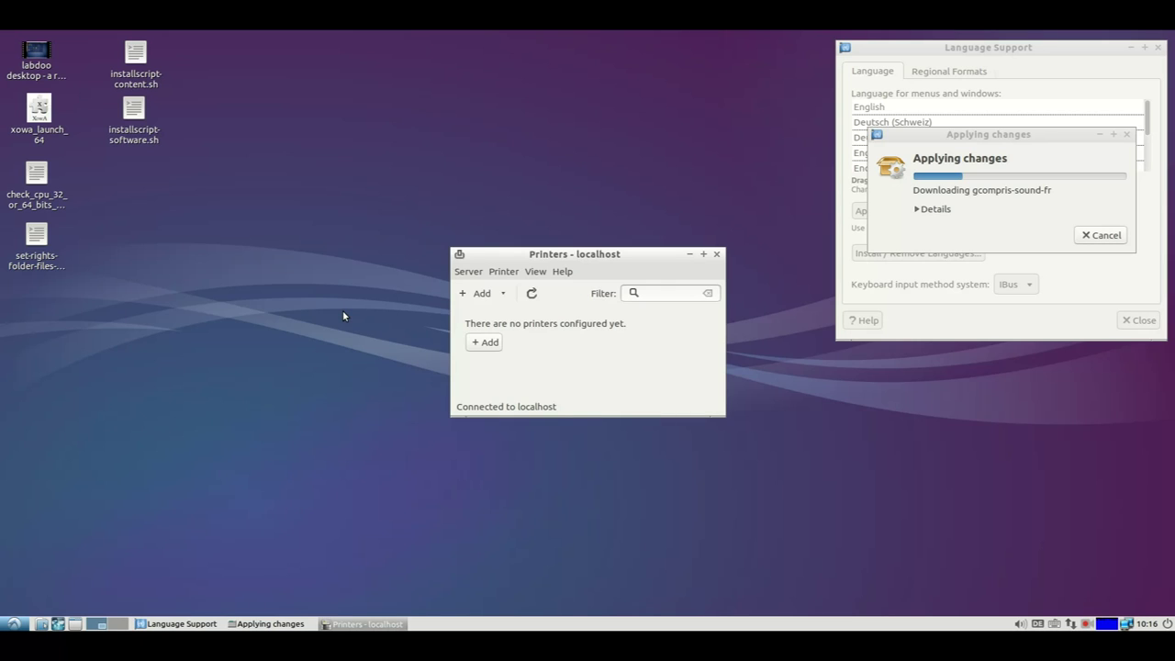
Add a new printer, choosing network printer Samsung CLX-6220 at 192.168.2.90 port 9100.
click(478, 295)
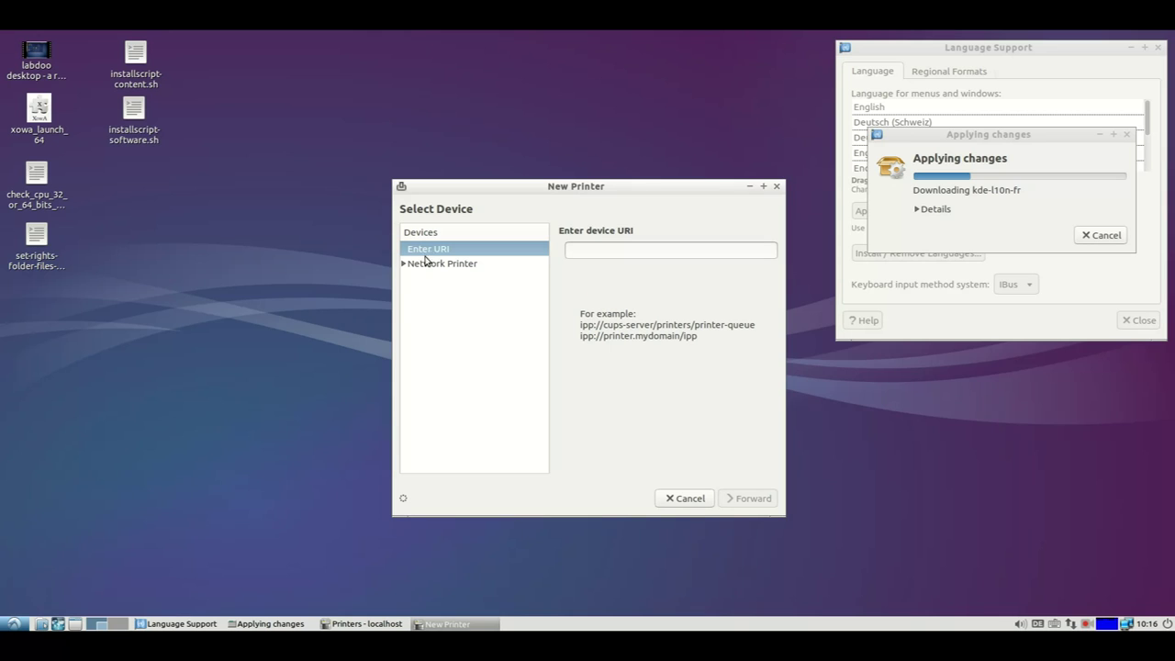
click(402, 264)
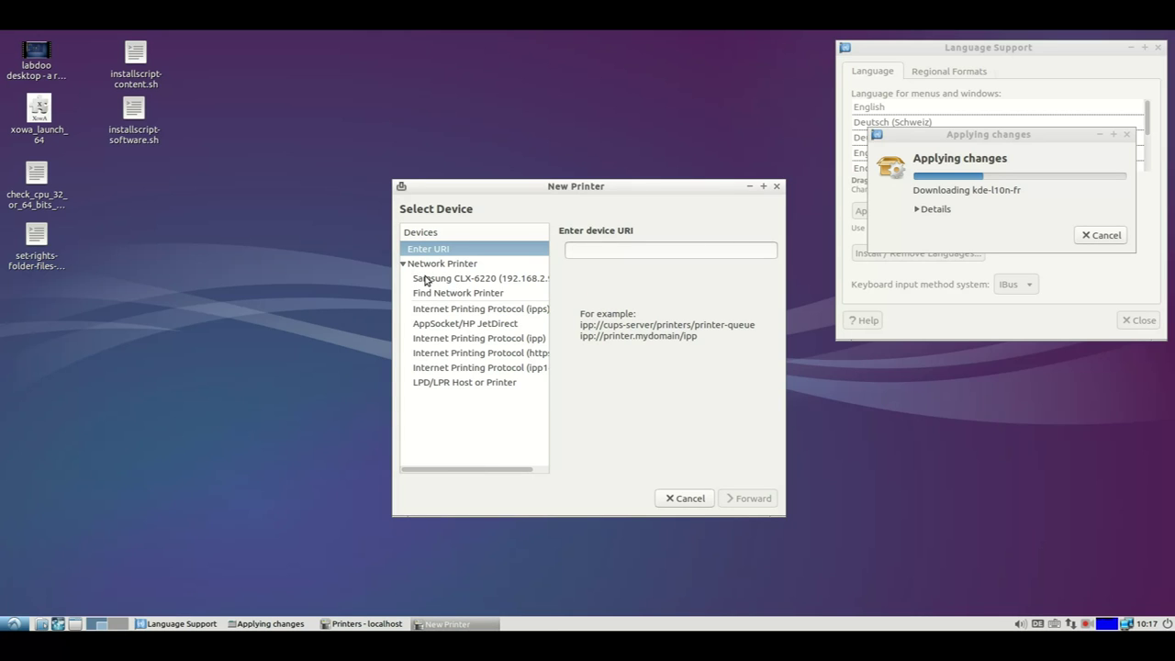
click(426, 280)
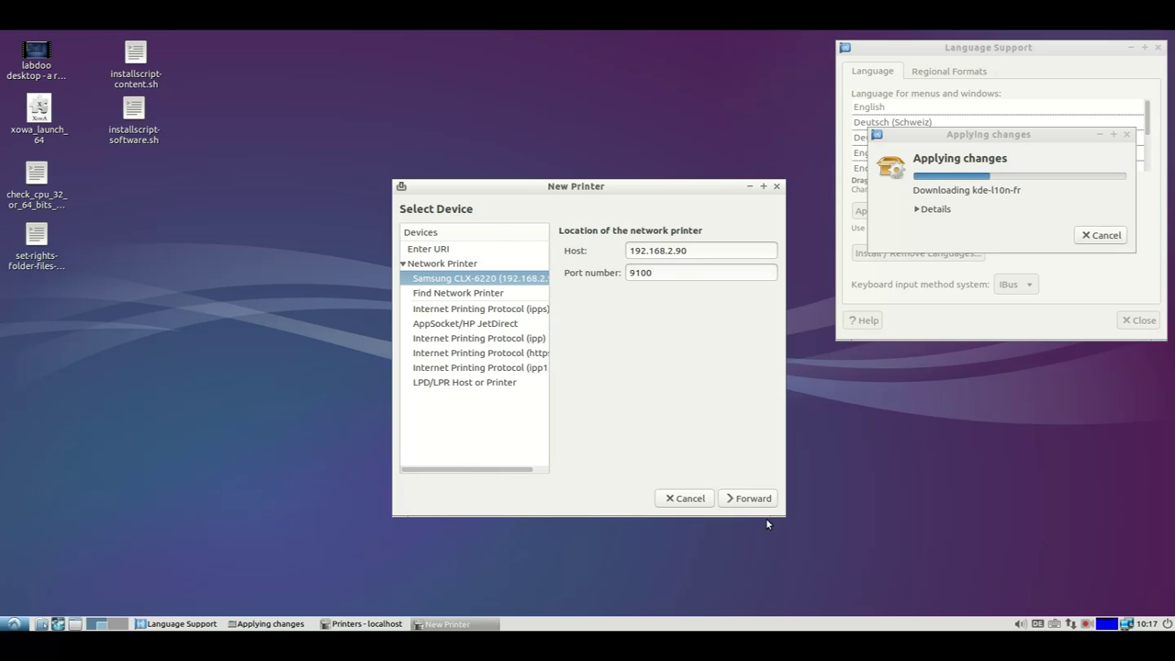
drag(780, 511, 996, 538)
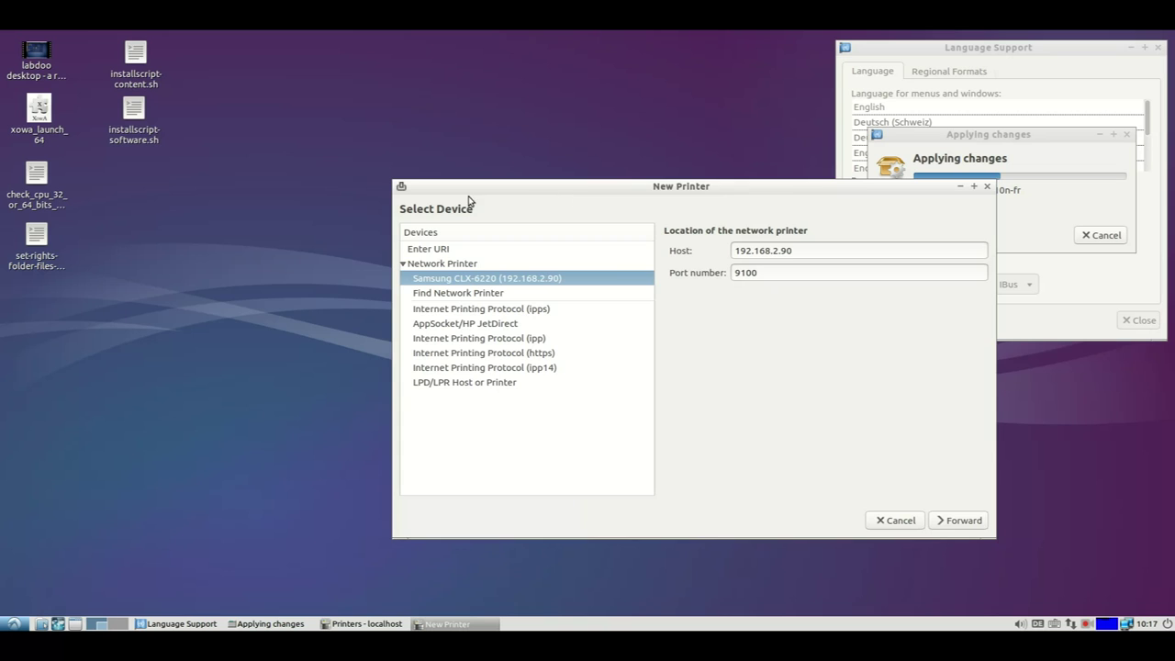
drag(489, 185, 249, 130)
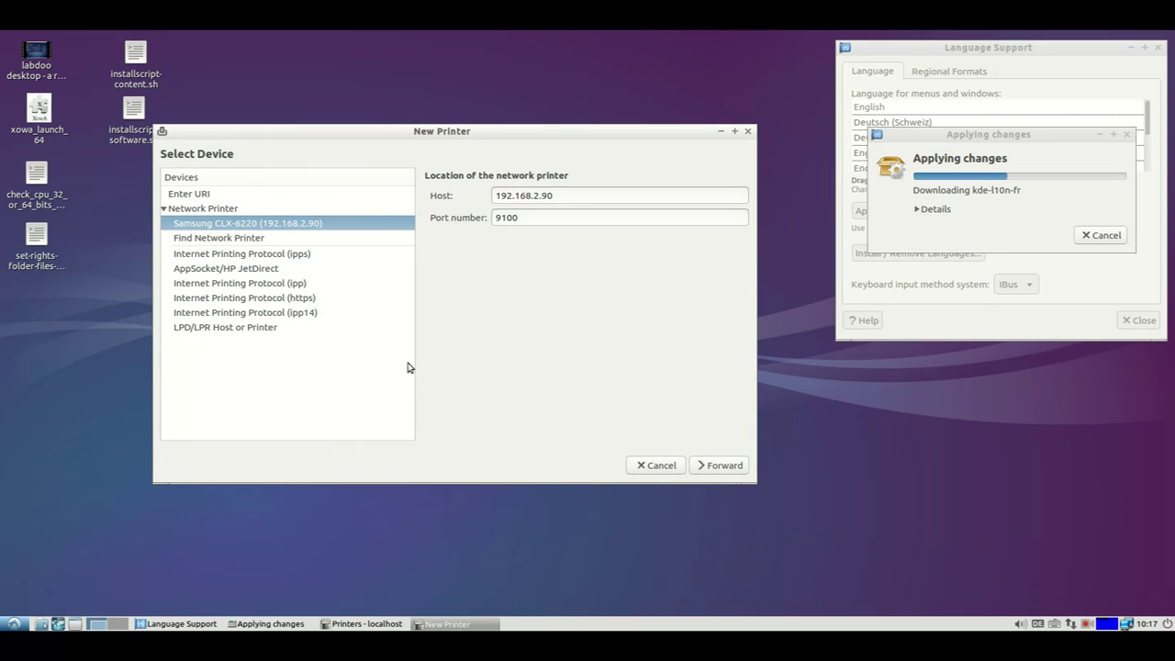
Finish adding Samsung-CLX-6220 with the suggested name, description and location.
click(717, 468)
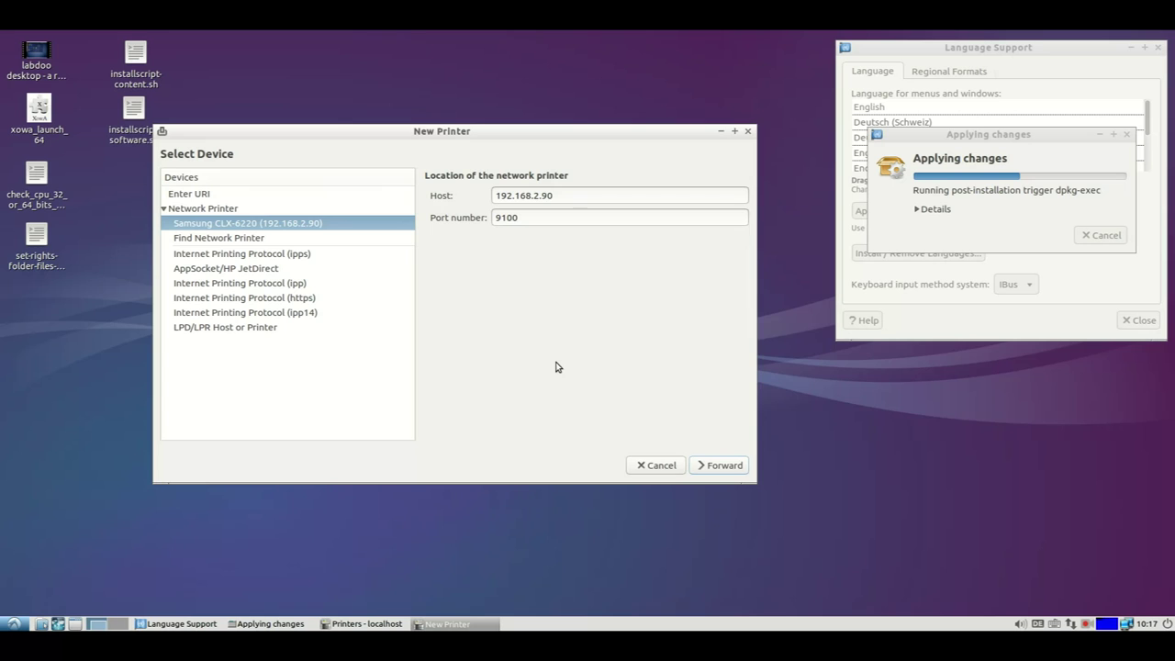
click(705, 465)
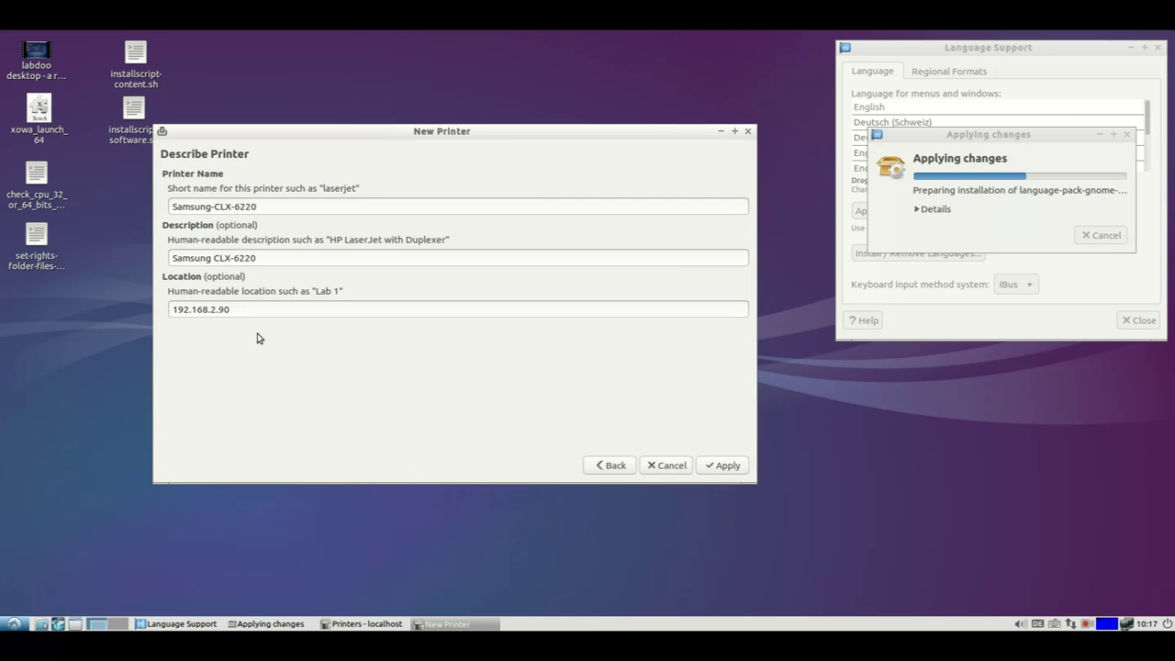
click(724, 466)
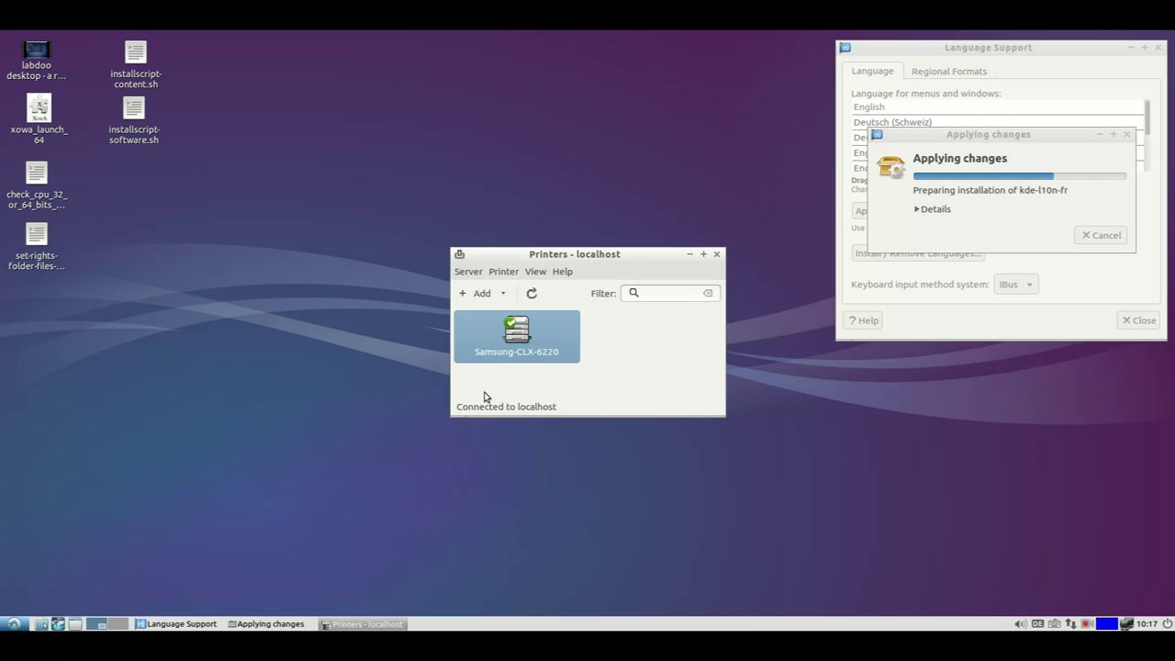
click(13, 624)
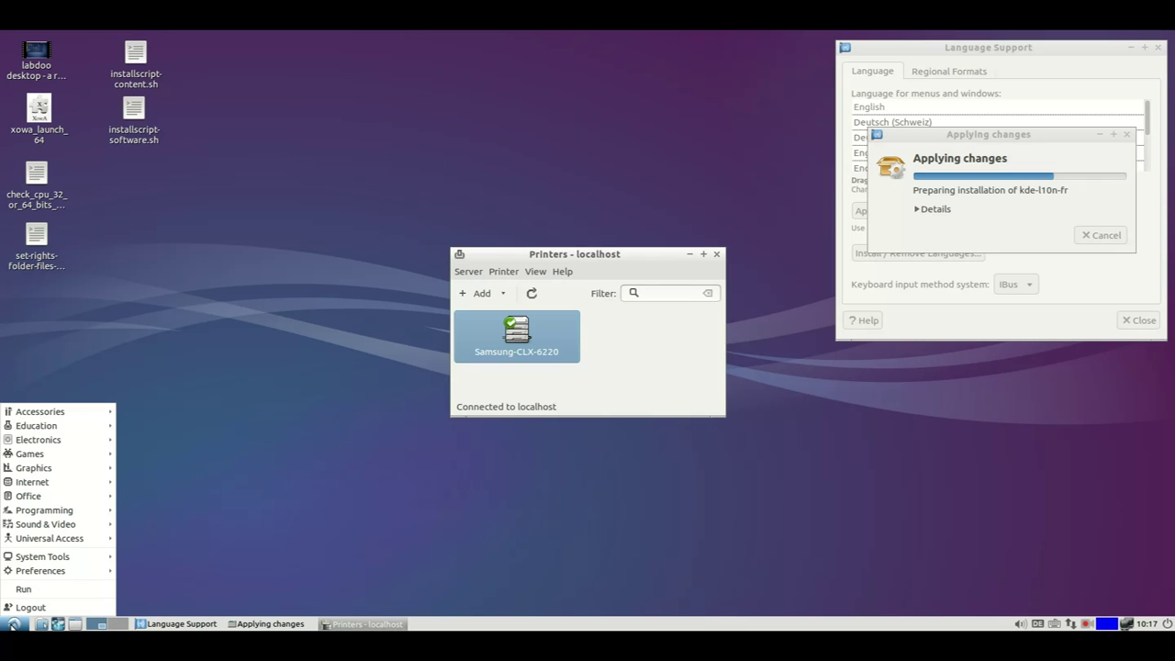
Return to Language Support once the French language pack installation finishes.
mouse_move(55, 556)
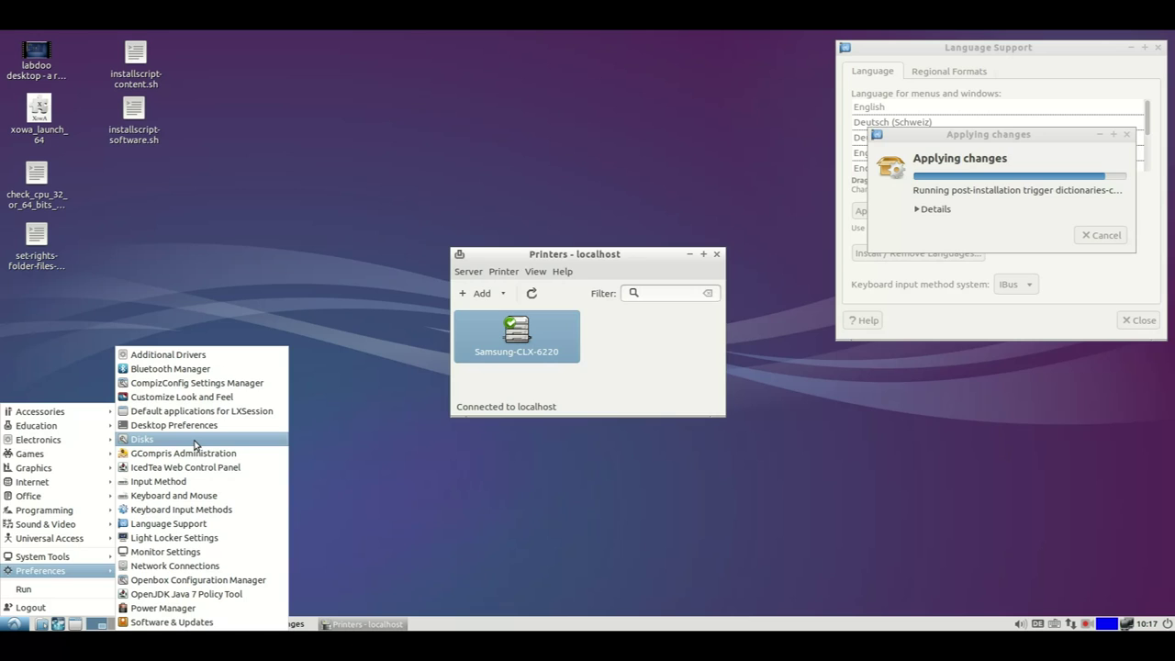
click(717, 255)
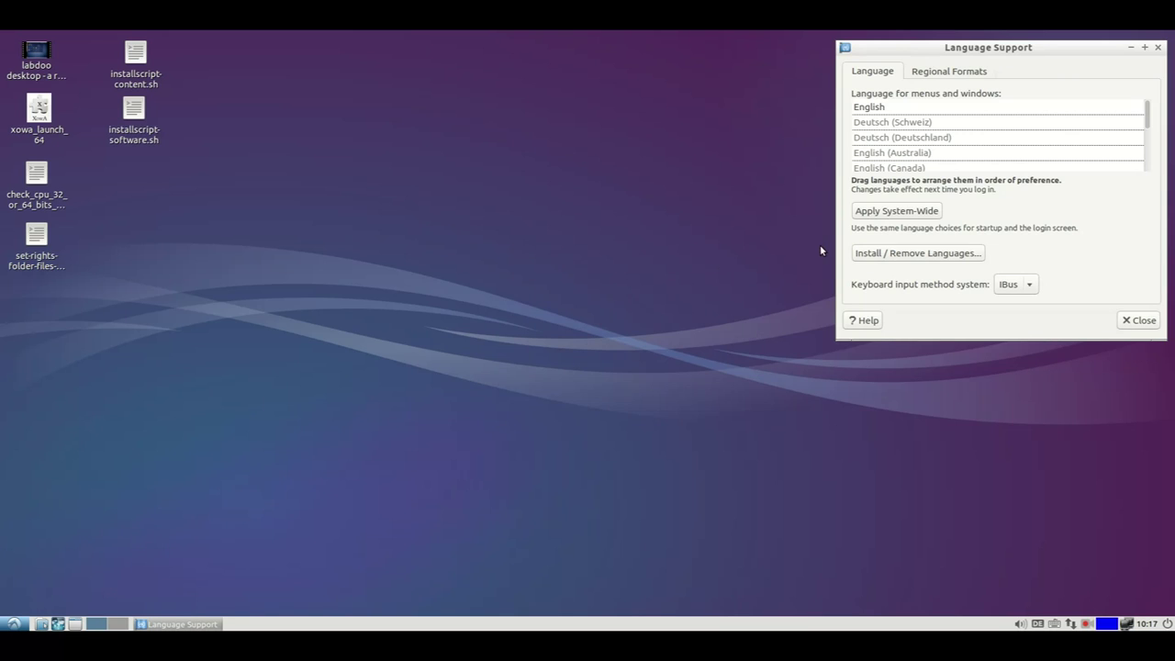
Centre Language Support and drag français (France) above English to the top.
drag(1054, 47, 642, 133)
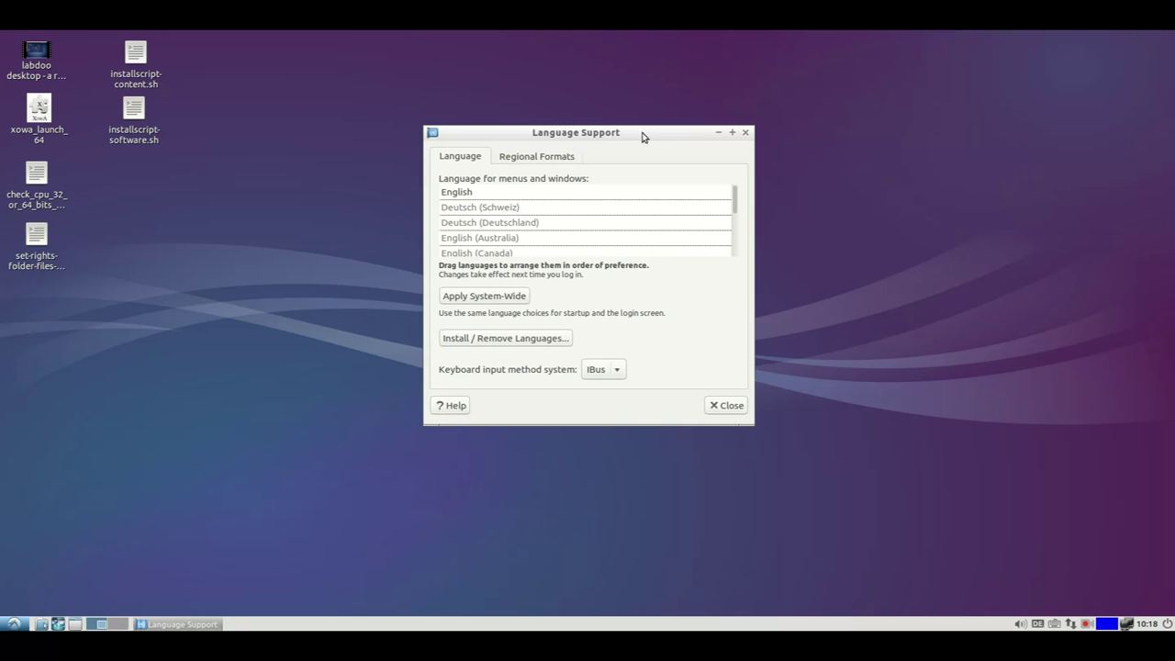
drag(496, 246, 488, 176)
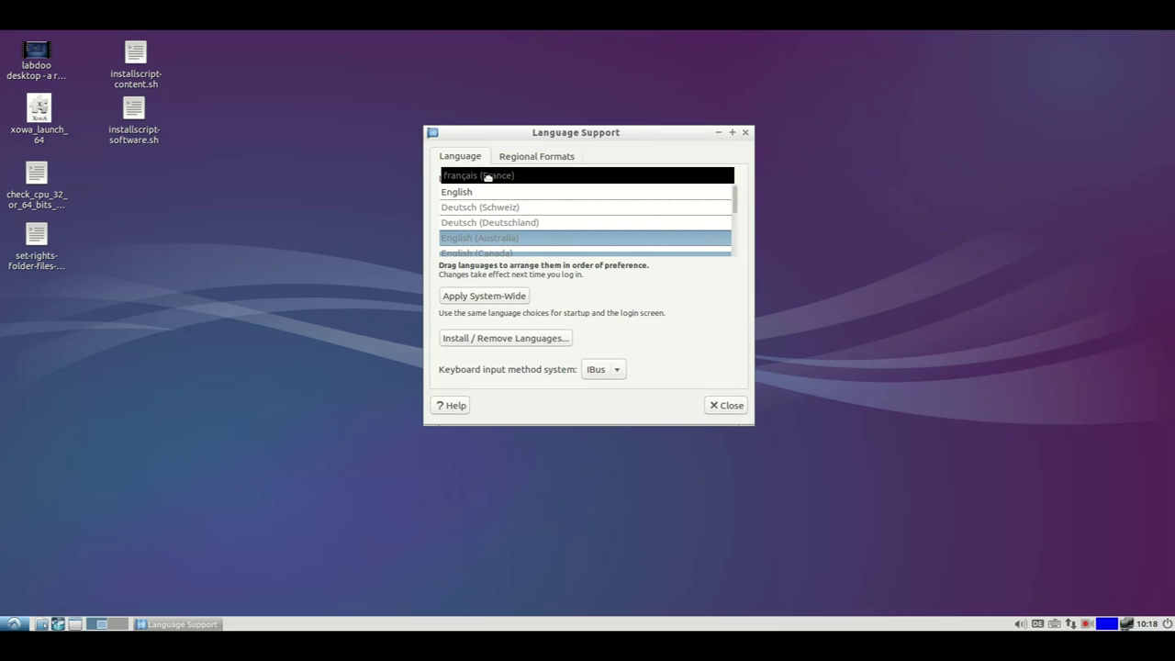
drag(488, 176, 491, 191)
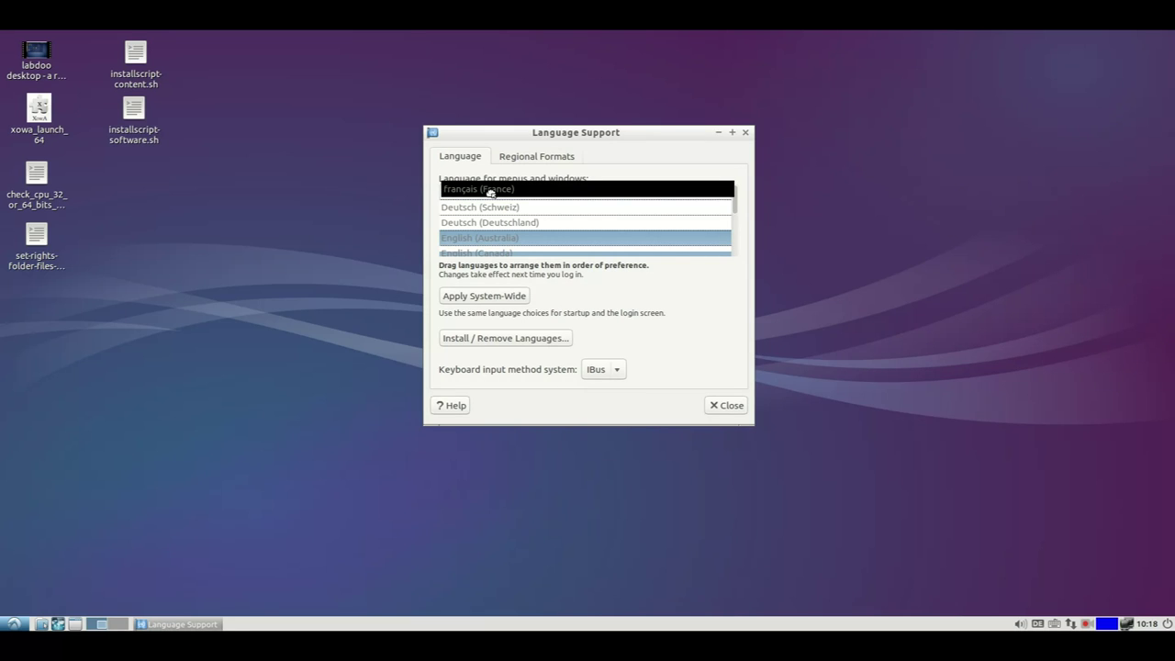
drag(491, 191, 466, 199)
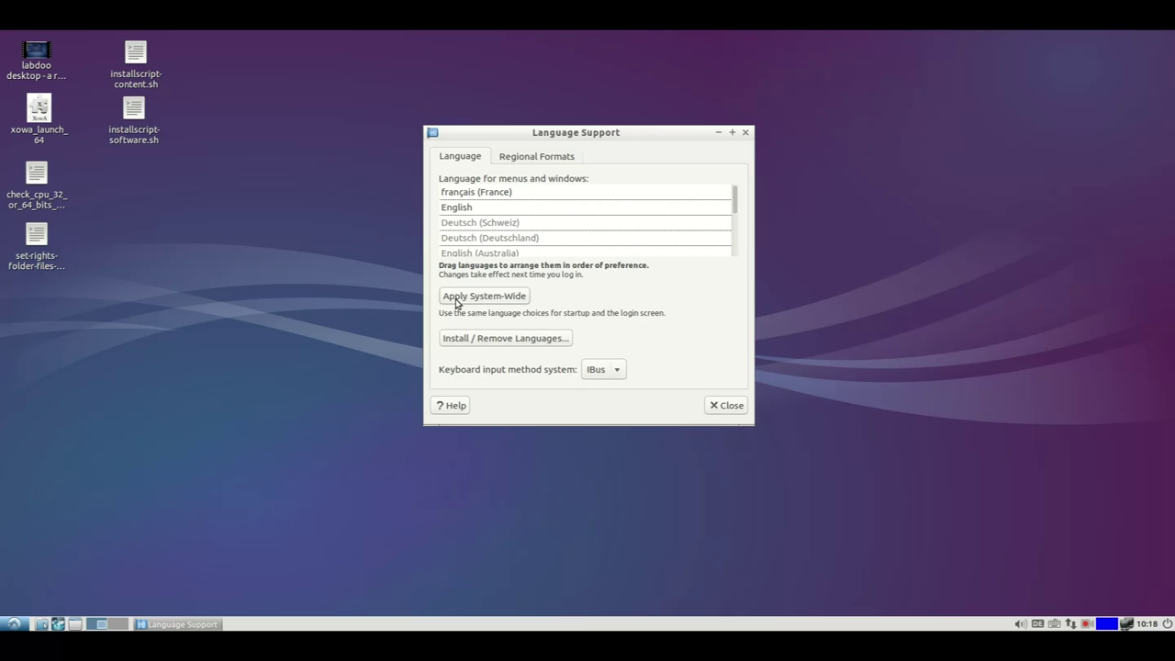
Apply the language order system-wide, entering the account password to authorise.
click(456, 295)
text(labdoo)
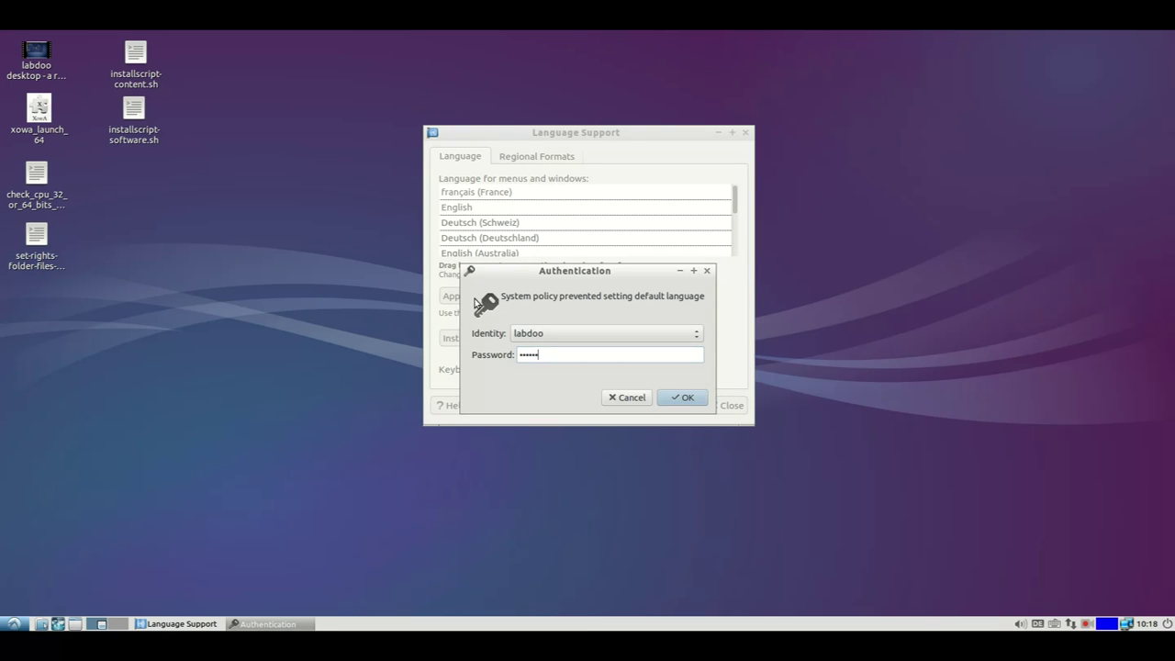
key(Return)
Set Regional Formats to français (France), with currency shown as 20 457,99 €, then close Language Support.
click(537, 157)
click(580, 203)
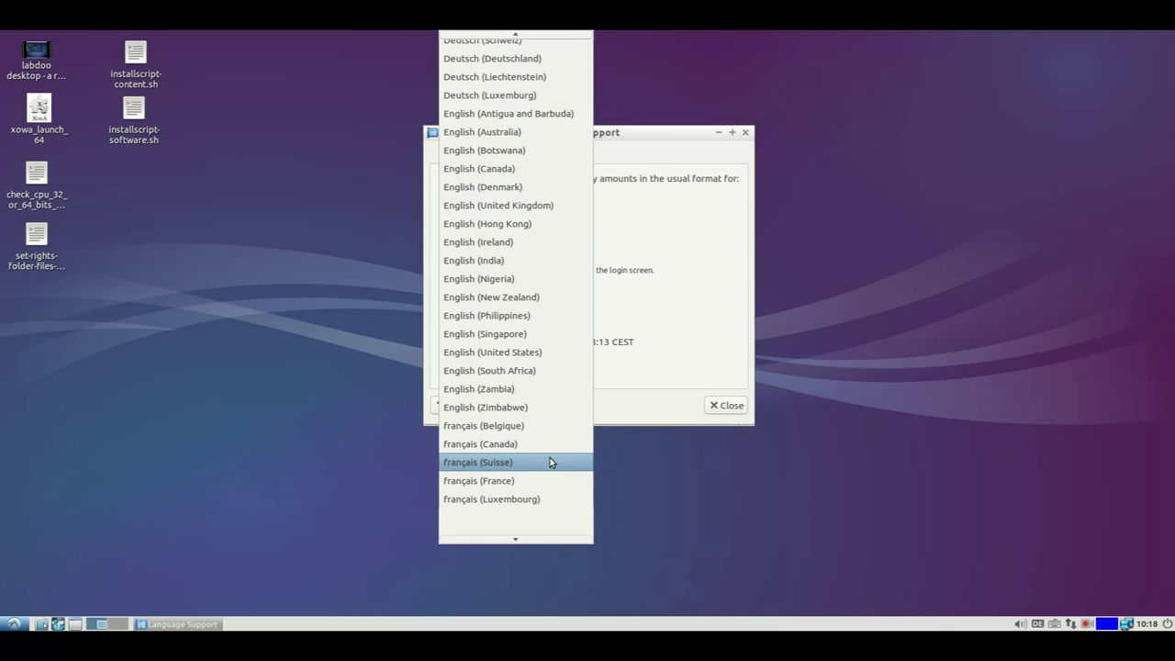
click(551, 480)
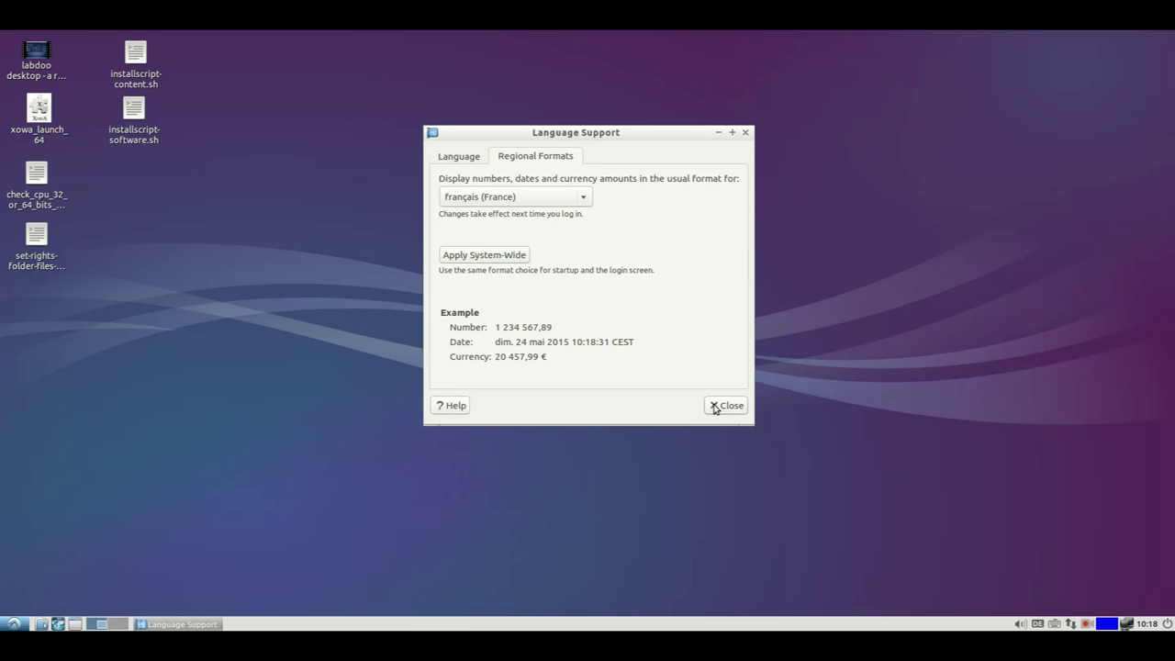
click(715, 407)
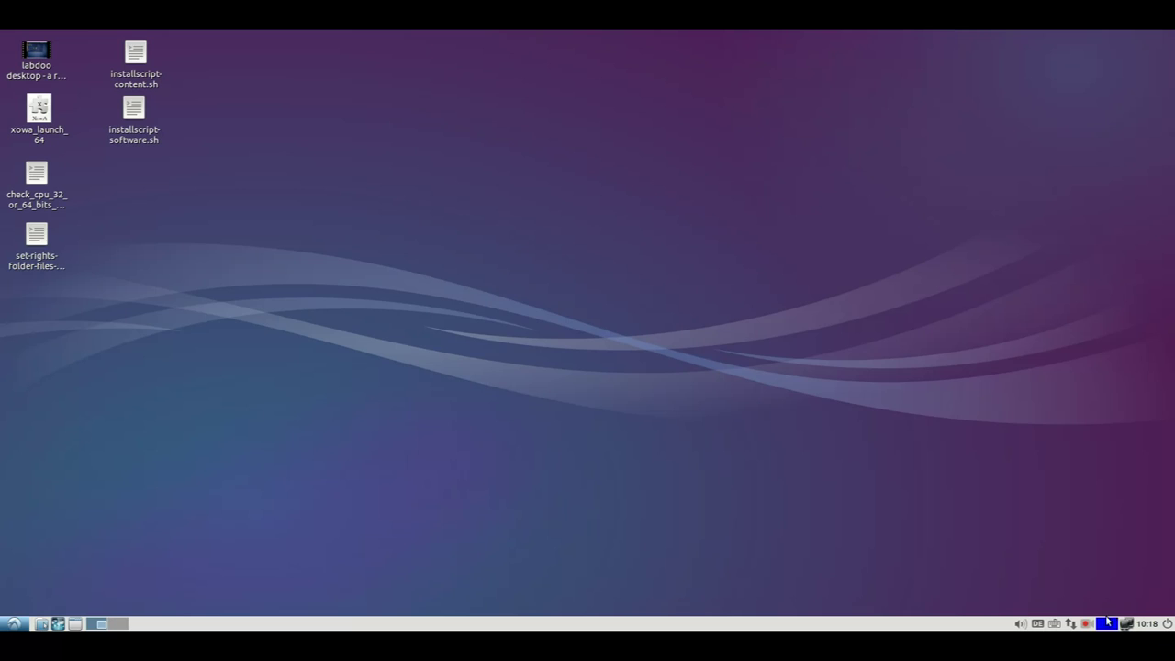